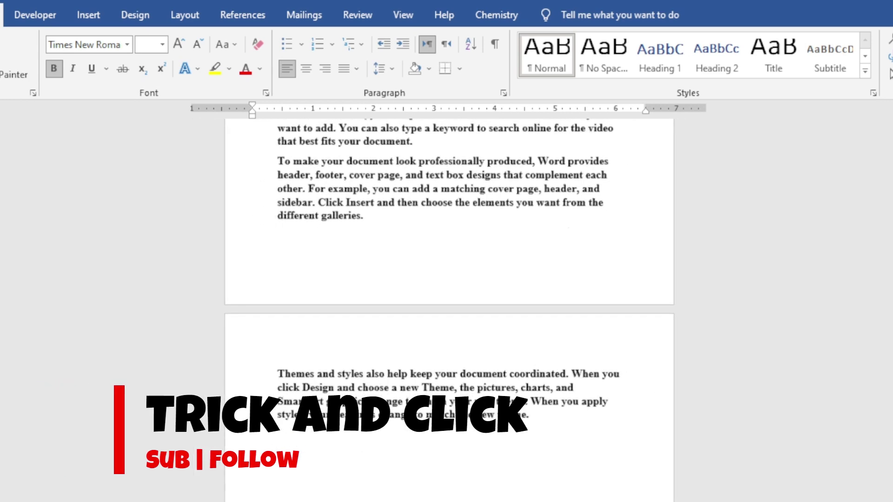
Step: Examine how the paragraphs are spread over the first and second pages of the document
{"action": "scroll", "coordinate": [580, 427], "scroll_direction": "up", "scroll_amount": 4}
{"action": "scroll", "coordinate": [580, 427], "scroll_direction": "up", "scroll_amount": 1}
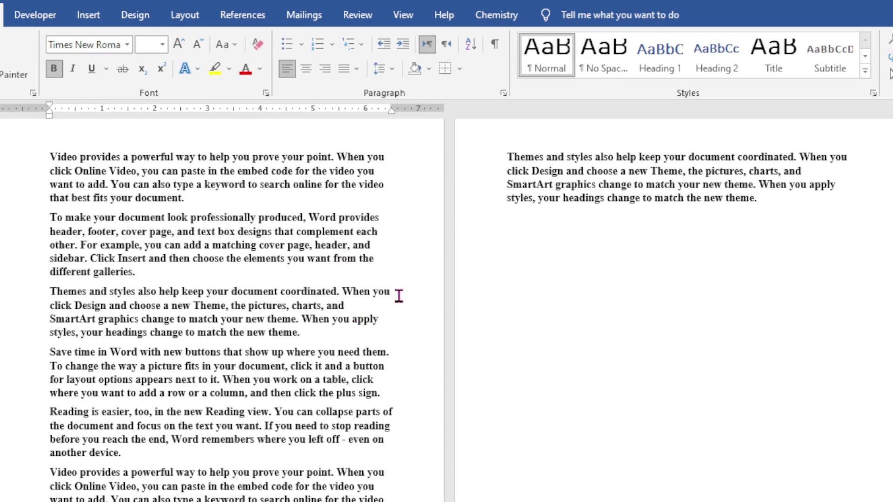
{"action": "scroll", "coordinate": [402, 293], "scroll_direction": "down", "scroll_amount": 3}
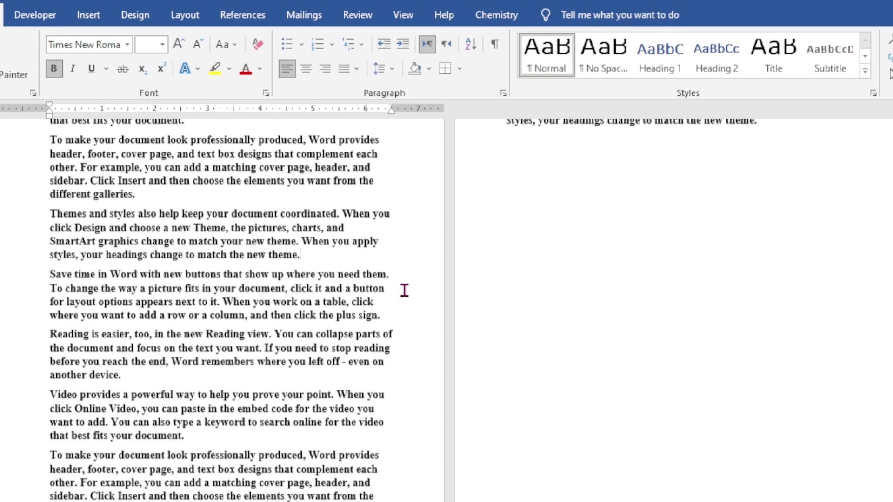
{"action": "scroll", "coordinate": [405, 290], "scroll_direction": "up", "scroll_amount": 3}
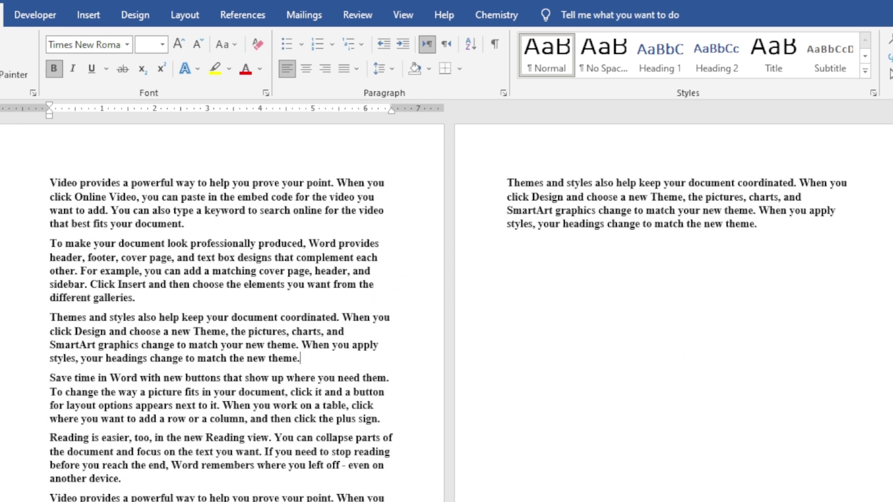
{"action": "scroll", "coordinate": [610, 396], "scroll_direction": "up", "scroll_amount": 1}
{"action": "scroll", "coordinate": [610, 396], "scroll_direction": "down", "scroll_amount": 7}
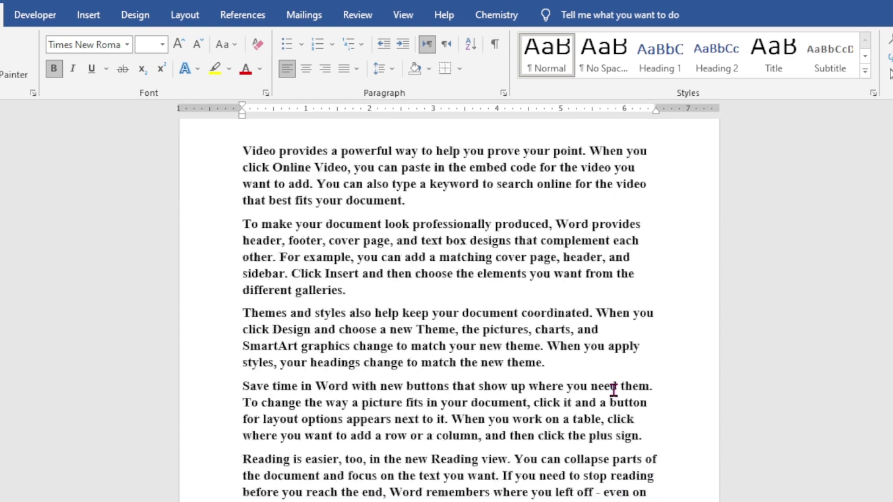
{"action": "scroll", "coordinate": [613, 388], "scroll_direction": "up", "scroll_amount": 6}
{"action": "scroll", "coordinate": [615, 389], "scroll_direction": "up", "scroll_amount": 1}
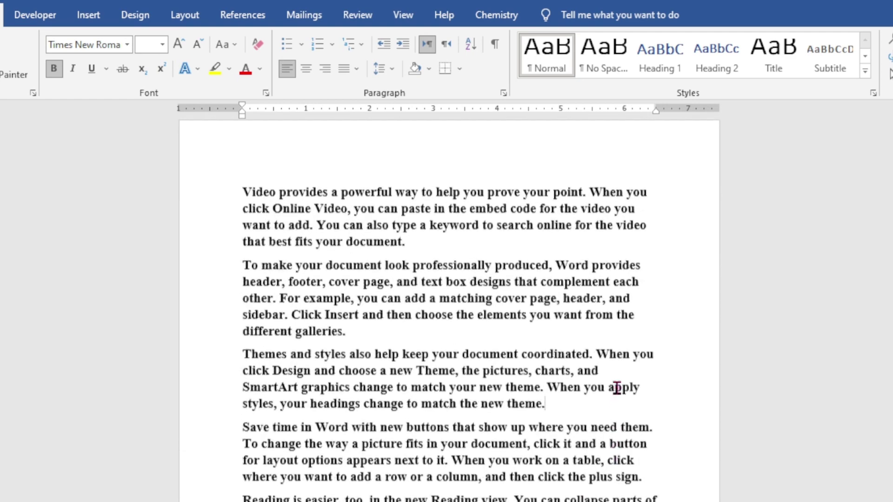
{"action": "scroll", "coordinate": [617, 387], "scroll_direction": "down", "scroll_amount": 7}
{"action": "scroll", "coordinate": [616, 387], "scroll_direction": "down", "scroll_amount": 5}
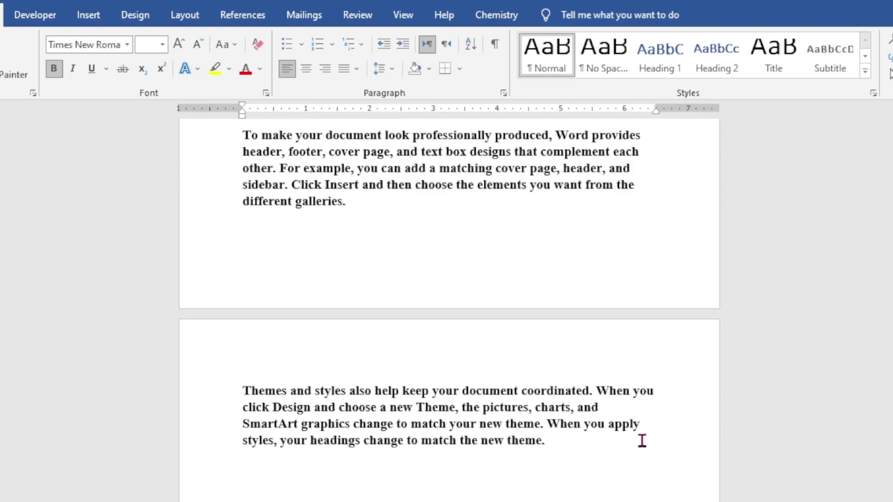
{"action": "scroll", "coordinate": [614, 384], "scroll_direction": "up", "scroll_amount": 5}
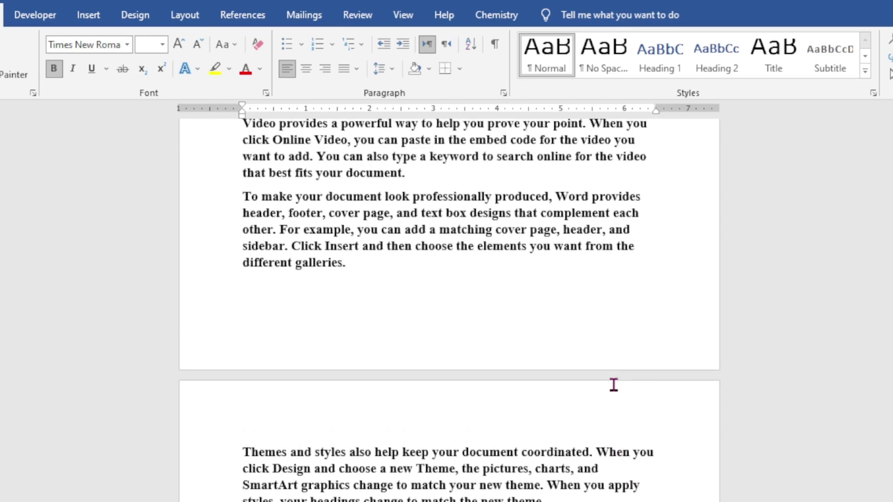
{"action": "scroll", "coordinate": [613, 384], "scroll_direction": "up", "scroll_amount": 5}
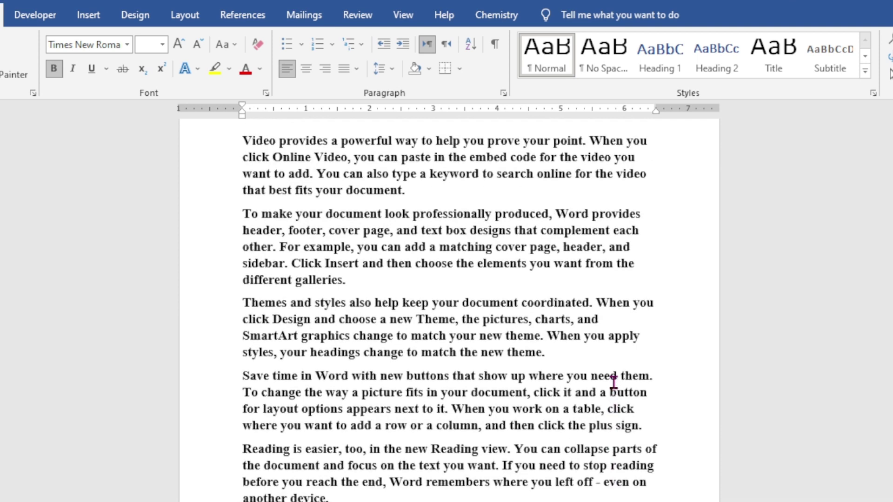
{"action": "scroll", "coordinate": [615, 382], "scroll_direction": "down", "scroll_amount": 5}
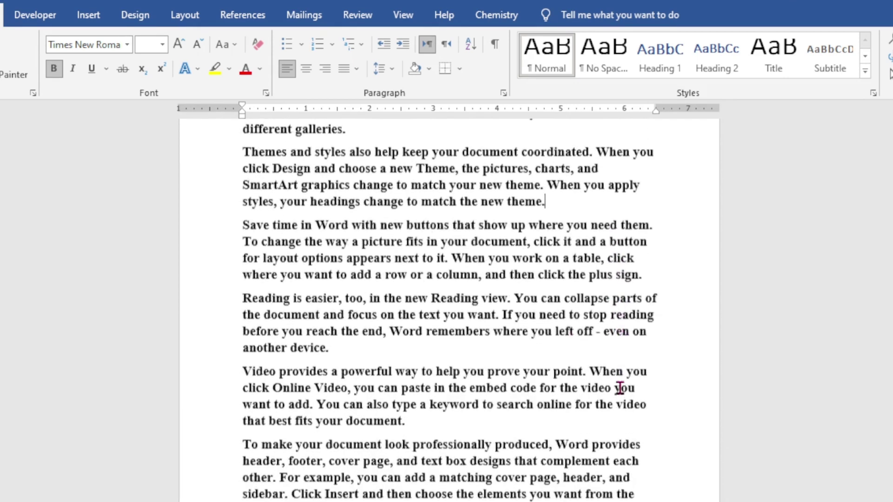
{"action": "scroll", "coordinate": [620, 387], "scroll_direction": "down", "scroll_amount": 4}
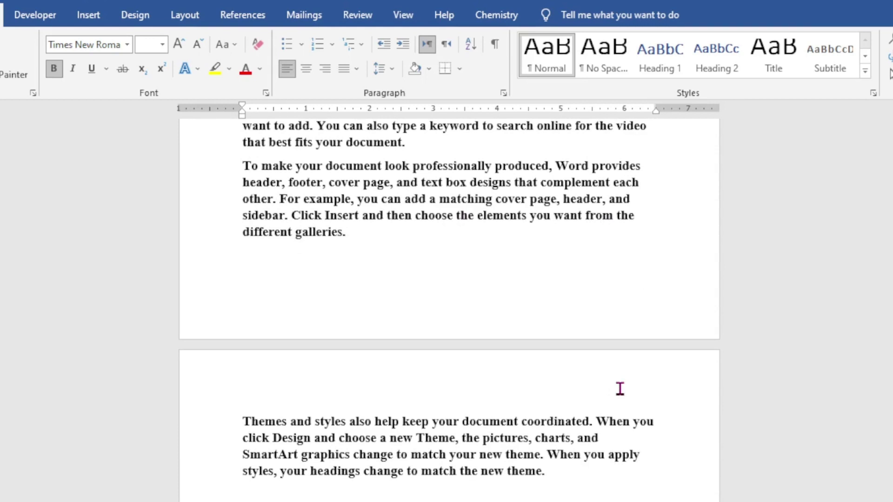
{"action": "scroll", "coordinate": [620, 388], "scroll_direction": "up", "scroll_amount": 3}
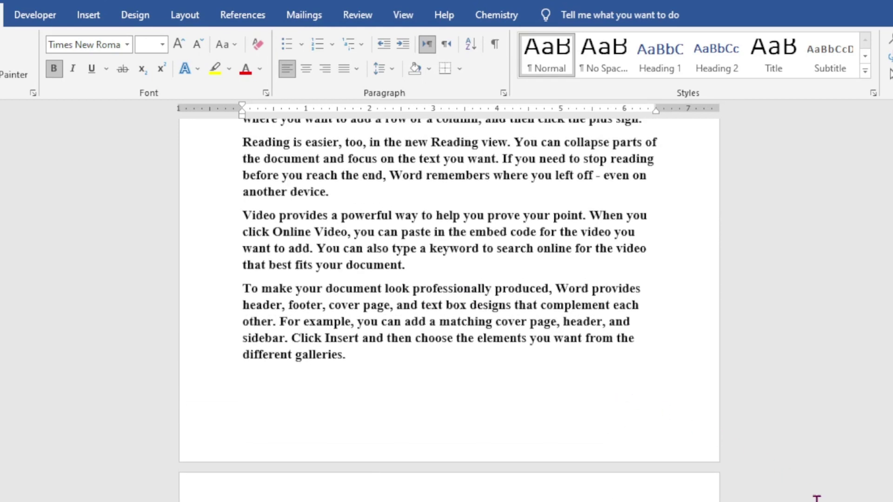
{"action": "left_click", "coordinate": [817, 497]}
{"action": "left_click_drag", "start_coordinate": [817, 498], "coordinate": [808, 497]}
{"action": "scroll", "coordinate": [654, 434], "scroll_direction": "up", "scroll_amount": 4}
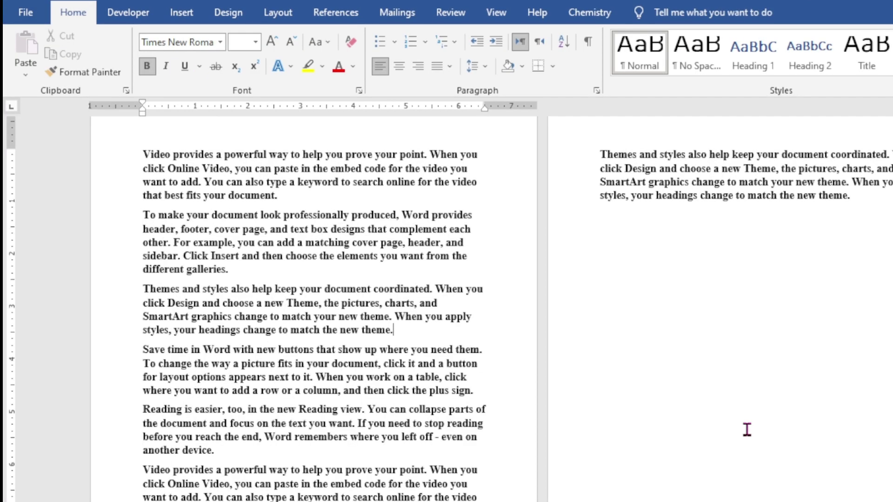
Step: Apply the Narrow margins preset to the document and review how the text fits on the page
{"action": "left_click", "coordinate": [279, 14]}
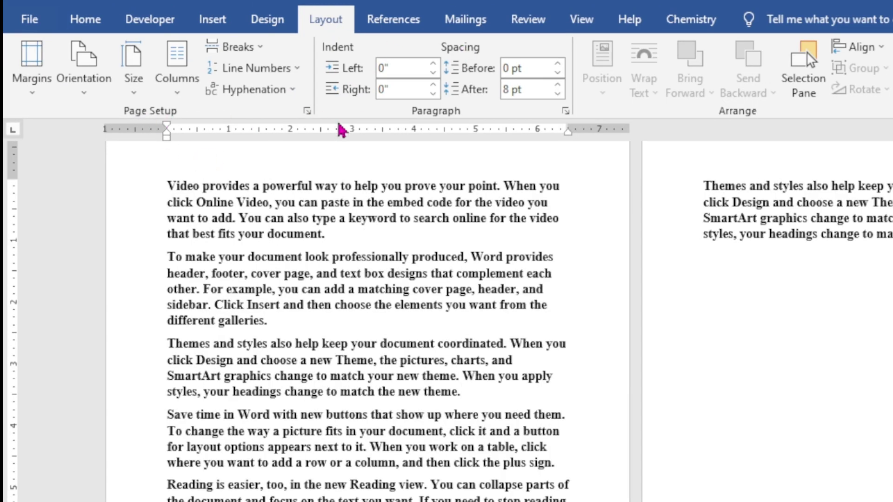
{"action": "left_click", "coordinate": [37, 82]}
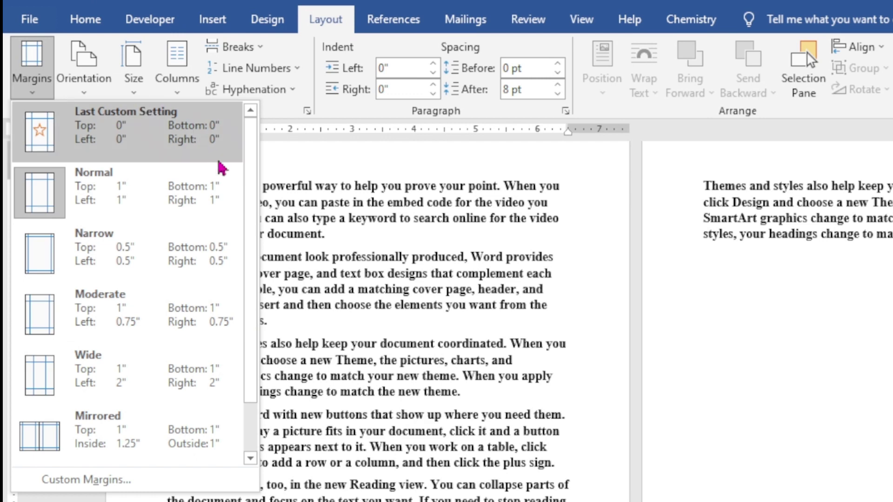
{"action": "left_click", "coordinate": [180, 251]}
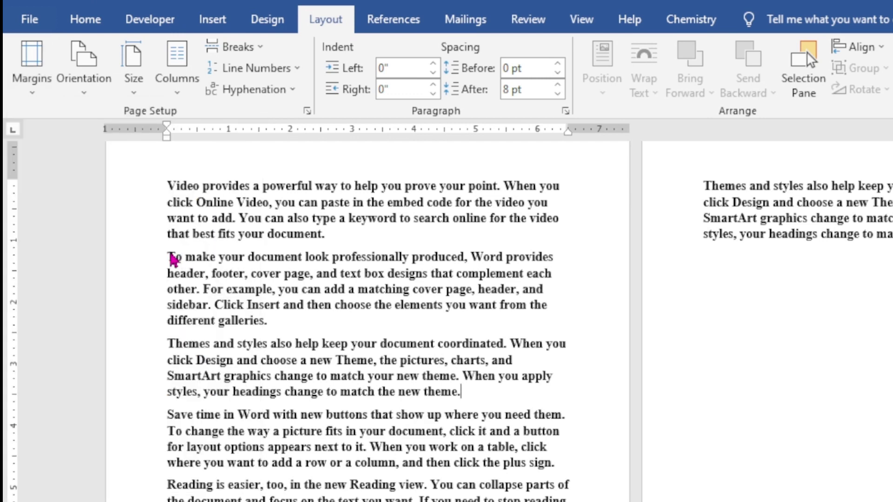
{"action": "scroll", "coordinate": [599, 295], "scroll_direction": "down", "scroll_amount": 4}
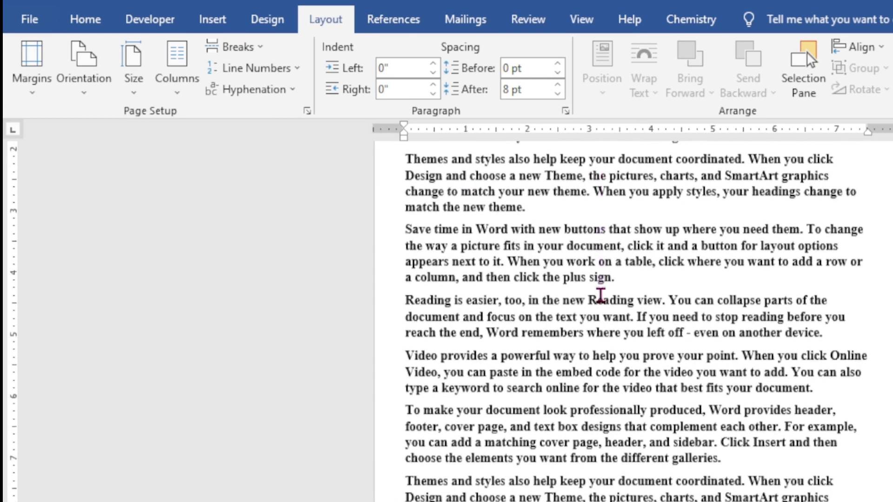
{"action": "scroll", "coordinate": [599, 295], "scroll_direction": "up", "scroll_amount": 4}
{"action": "scroll", "coordinate": [419, 242], "scroll_direction": "up", "scroll_amount": 1}
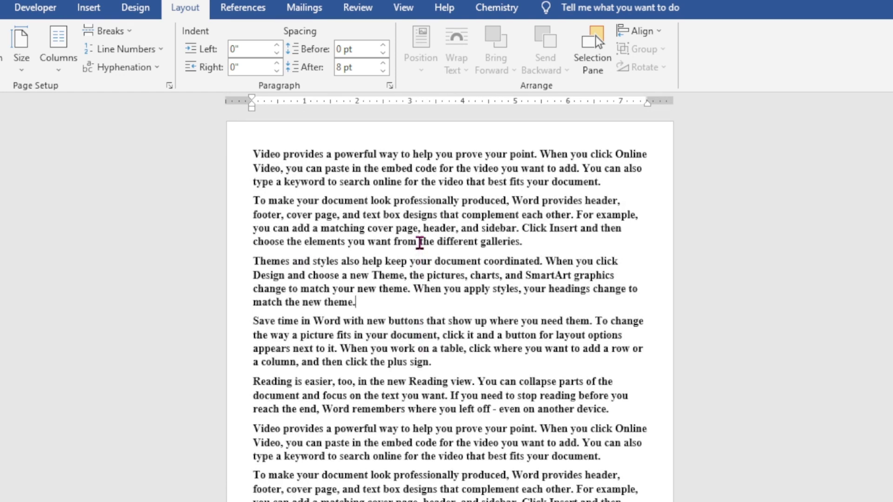
{"action": "scroll", "coordinate": [419, 243], "scroll_direction": "down", "scroll_amount": 5}
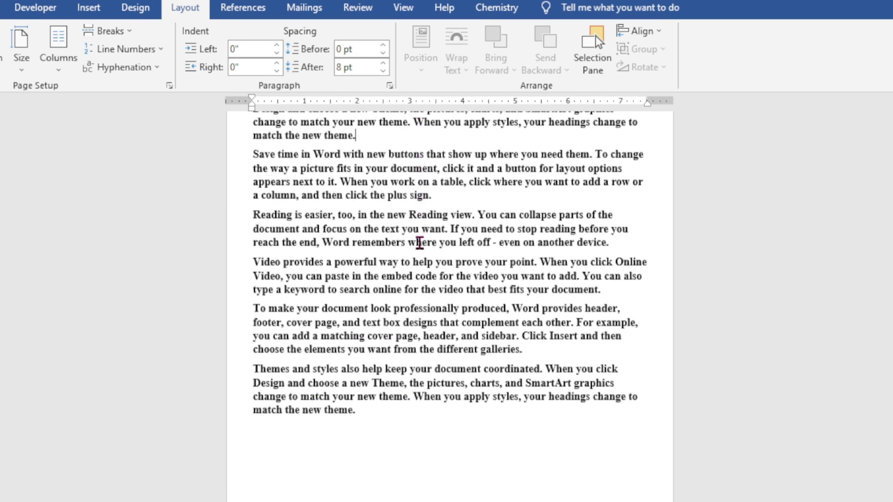
{"action": "scroll", "coordinate": [419, 243], "scroll_direction": "up", "scroll_amount": 5}
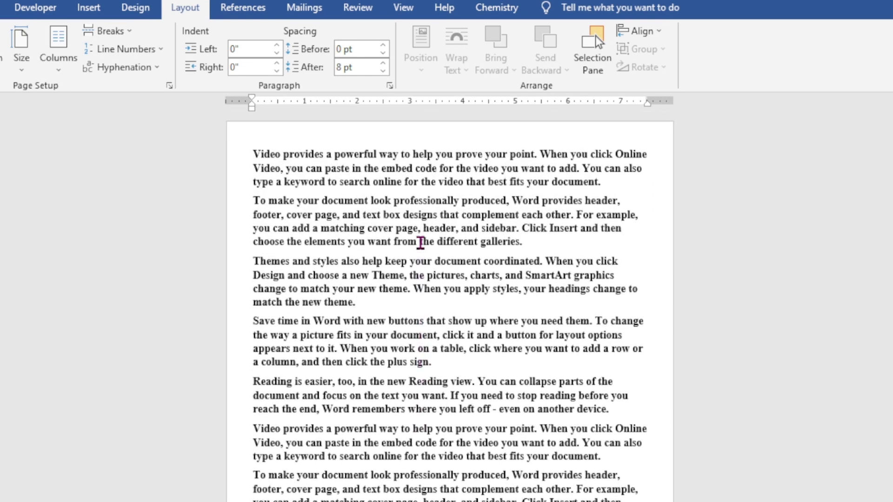
{"action": "scroll", "coordinate": [420, 242], "scroll_direction": "down", "scroll_amount": 5}
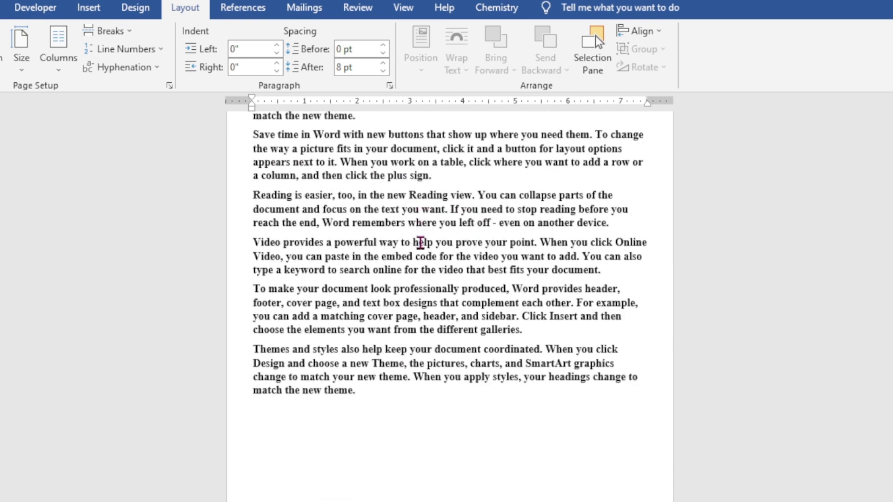
{"action": "scroll", "coordinate": [420, 242], "scroll_direction": "up", "scroll_amount": 5}
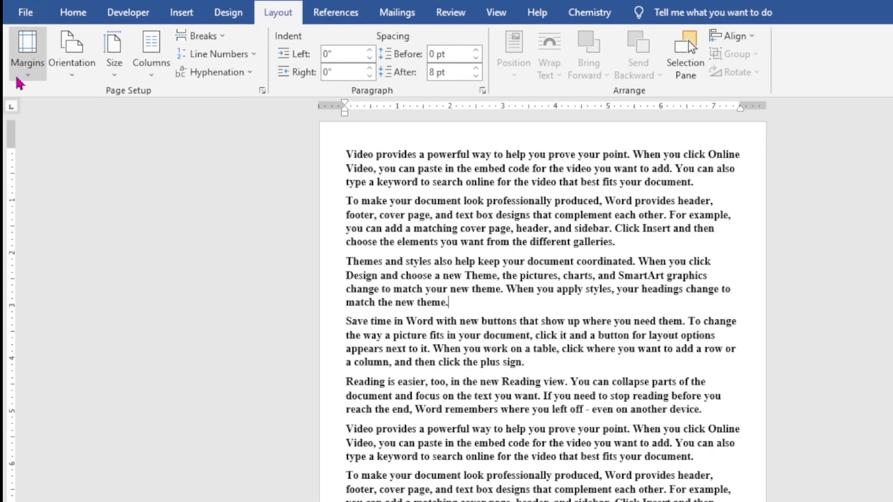
Step: View the custom margin settings for the whole document and leave them without making changes
{"action": "left_click", "coordinate": [18, 79]}
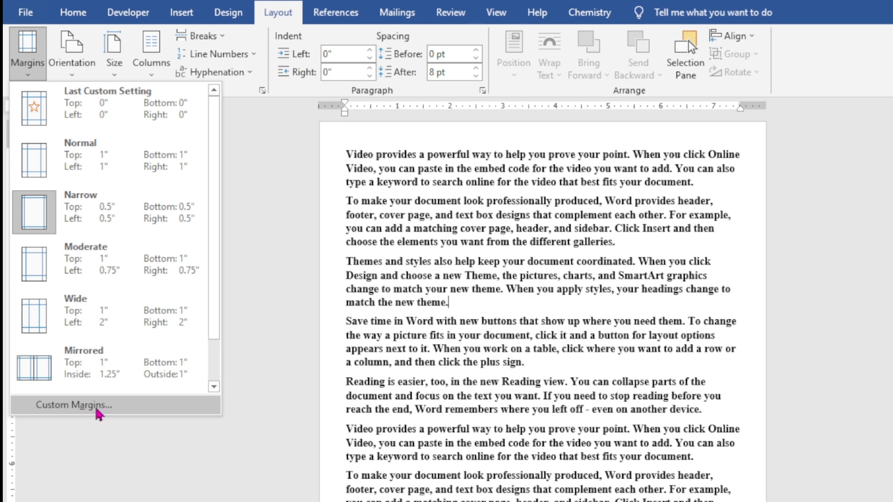
{"action": "left_click", "coordinate": [75, 405]}
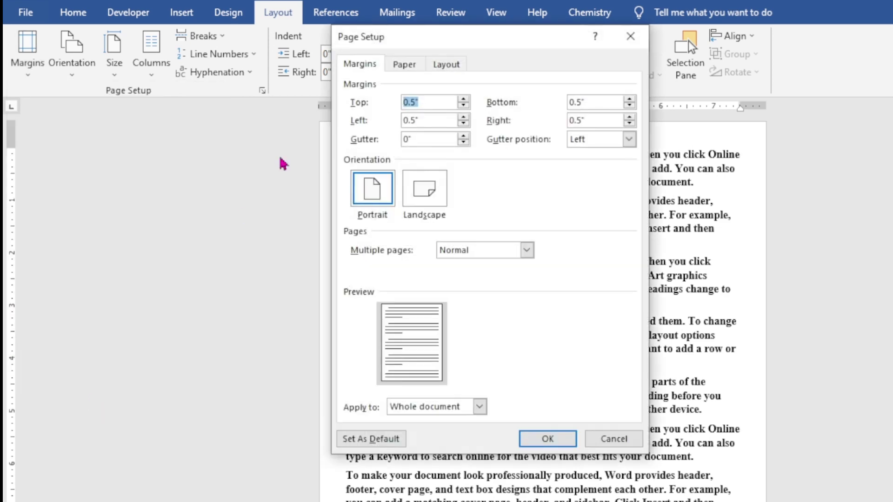
{"action": "left_click_drag", "start_coordinate": [477, 43], "coordinate": [450, 28]}
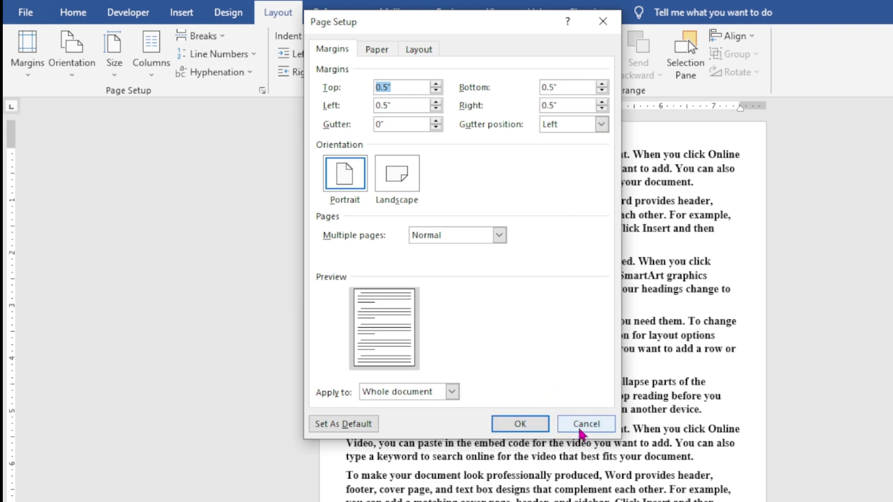
{"action": "left_click", "coordinate": [578, 425]}
{"action": "scroll", "coordinate": [515, 275], "scroll_direction": "down", "scroll_amount": 4}
{"action": "scroll", "coordinate": [512, 333], "scroll_direction": "up", "scroll_amount": 4}
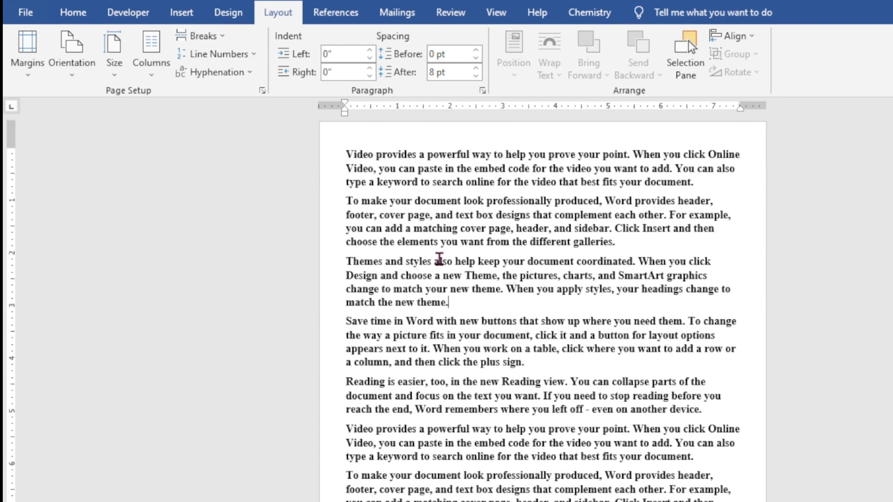
Step: Apply the Normal margins preset, 1" on every side, to the document
{"action": "left_click", "coordinate": [36, 65]}
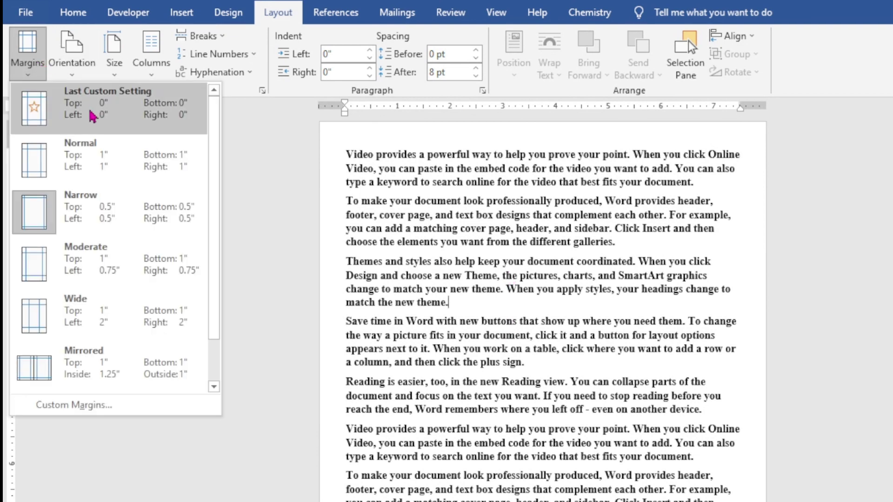
{"action": "left_click", "coordinate": [118, 166]}
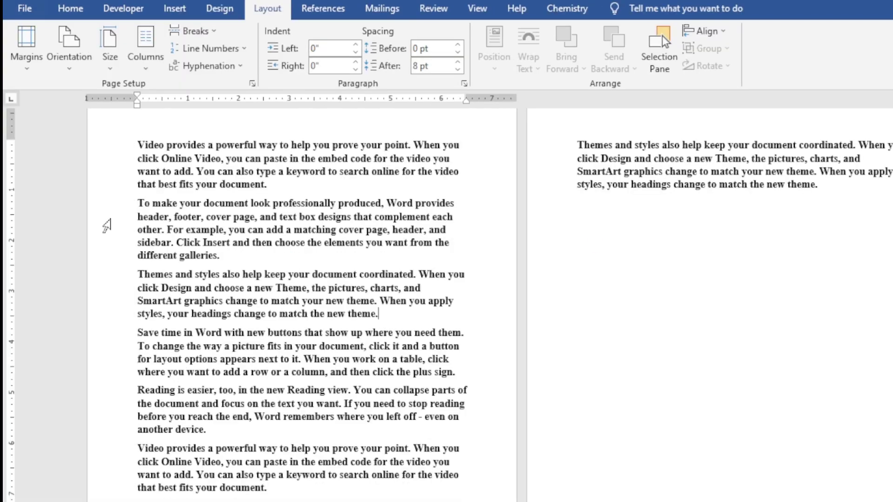
Step: Open the print settings and preview both pages of the document, ending on page 2
{"action": "left_click", "coordinate": [26, 9]}
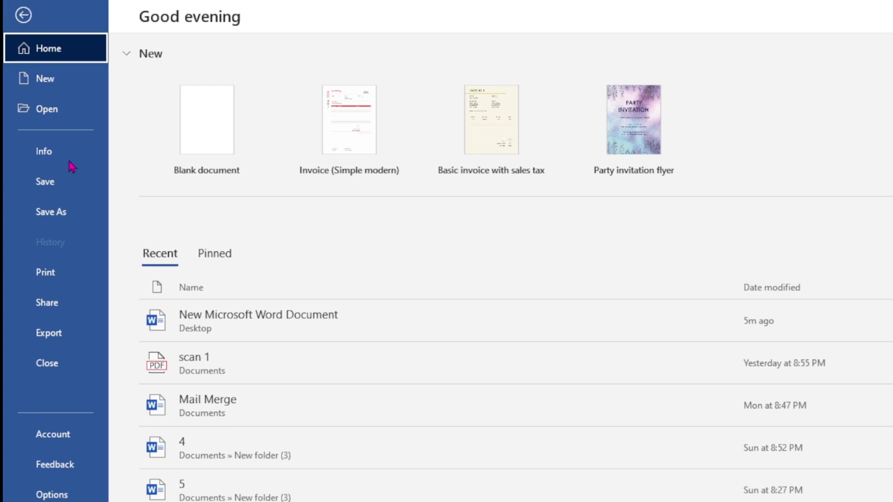
{"action": "left_click", "coordinate": [58, 281]}
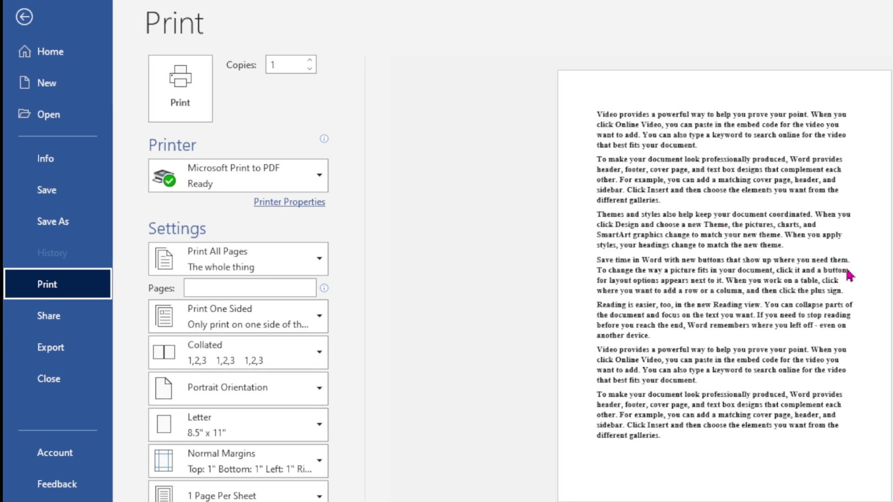
{"action": "scroll", "coordinate": [765, 248], "scroll_direction": "down", "scroll_amount": 1}
{"action": "scroll", "coordinate": [765, 247], "scroll_direction": "up", "scroll_amount": 1}
{"action": "scroll", "coordinate": [765, 248], "scroll_direction": "down", "scroll_amount": 1}
{"action": "scroll", "coordinate": [765, 248], "scroll_direction": "up", "scroll_amount": 1}
{"action": "scroll", "coordinate": [766, 245], "scroll_direction": "down", "scroll_amount": 1}
{"action": "scroll", "coordinate": [766, 245], "scroll_direction": "up", "scroll_amount": 1}
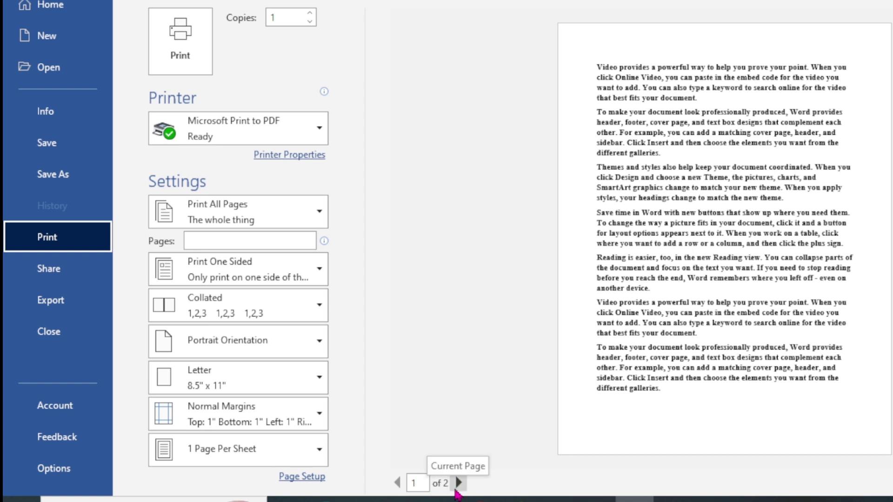
{"action": "left_click", "coordinate": [459, 484]}
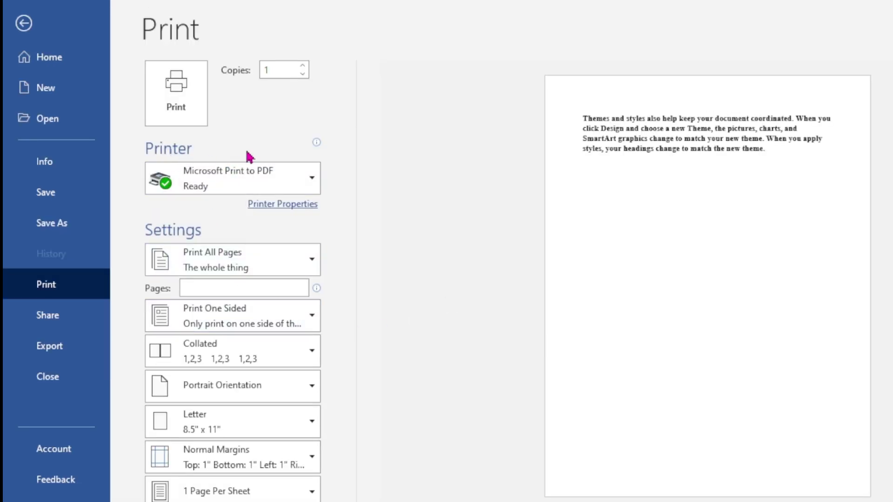
Step: View the list of available printers and leave Microsoft Print to PDF selected
{"action": "mouse_move", "coordinate": [302, 186]}
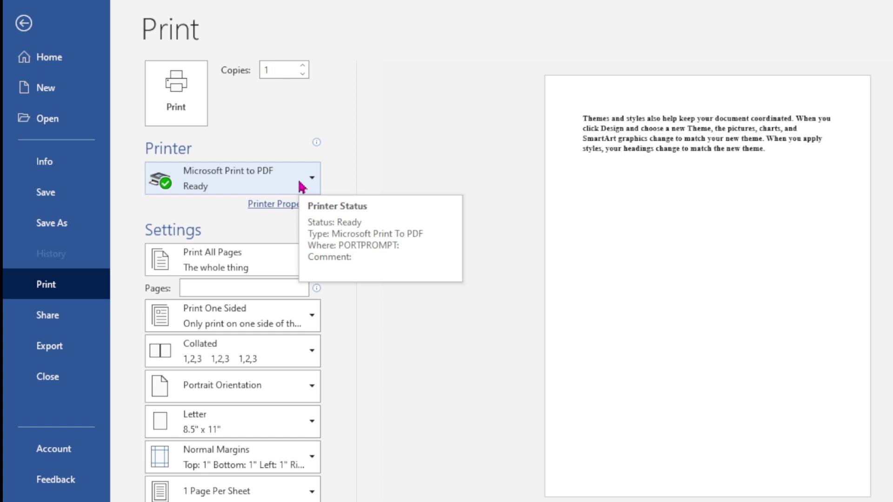
{"action": "left_click", "coordinate": [303, 186]}
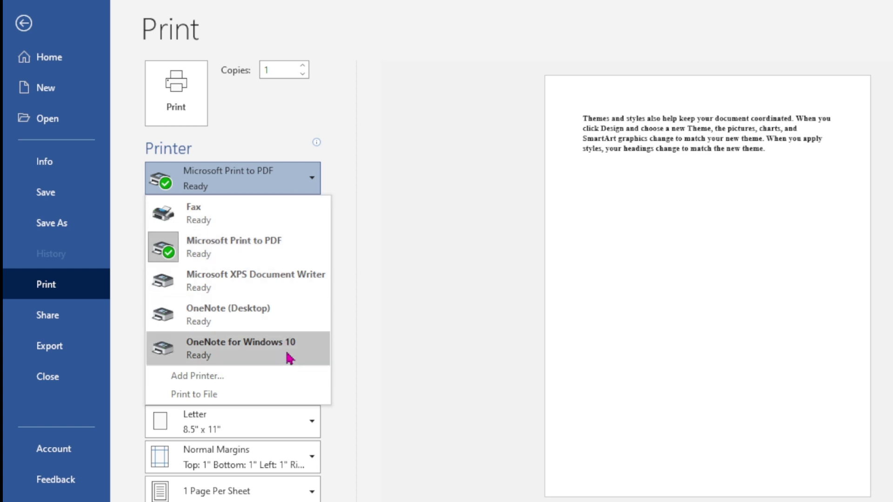
{"action": "left_click", "coordinate": [391, 218]}
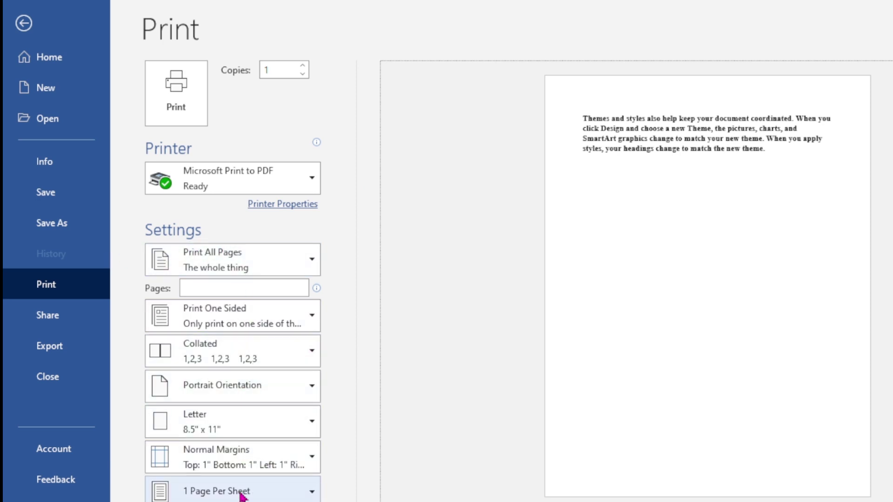
Step: Review the print range options for the document, keeping Print All Pages selected
{"action": "left_click", "coordinate": [304, 265]}
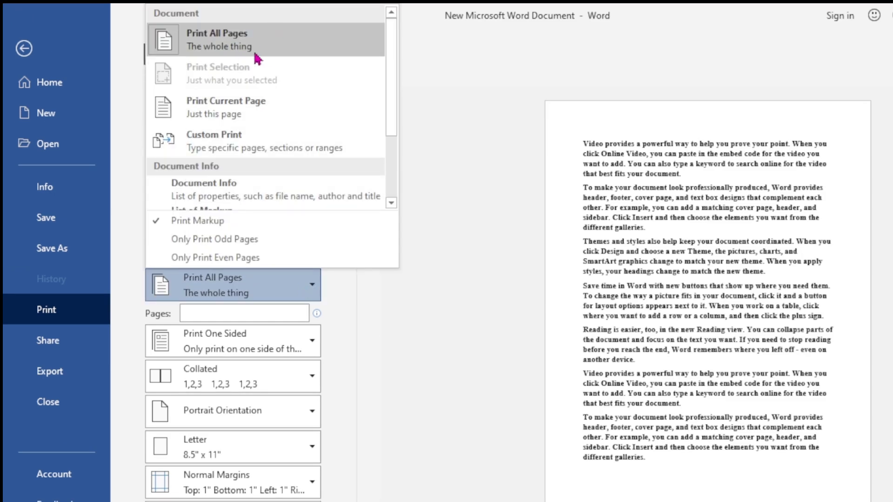
{"action": "left_click", "coordinate": [223, 47]}
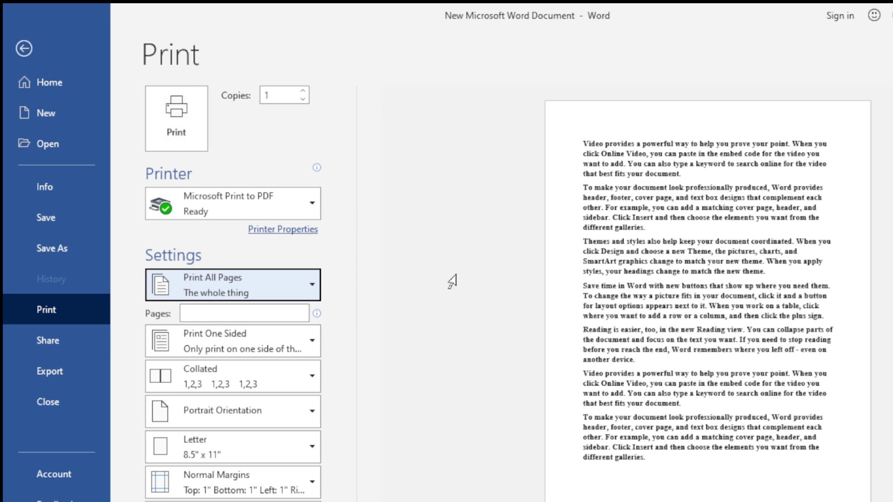
{"action": "left_click", "coordinate": [313, 283]}
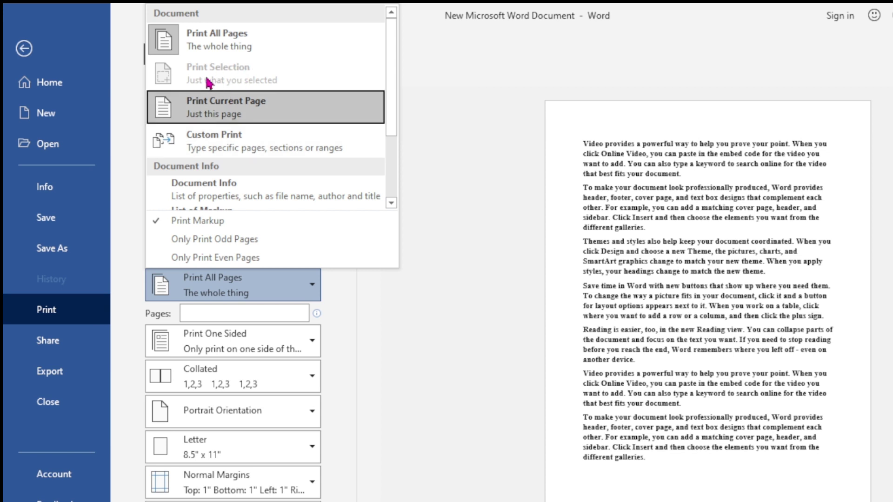
{"action": "left_click", "coordinate": [425, 296]}
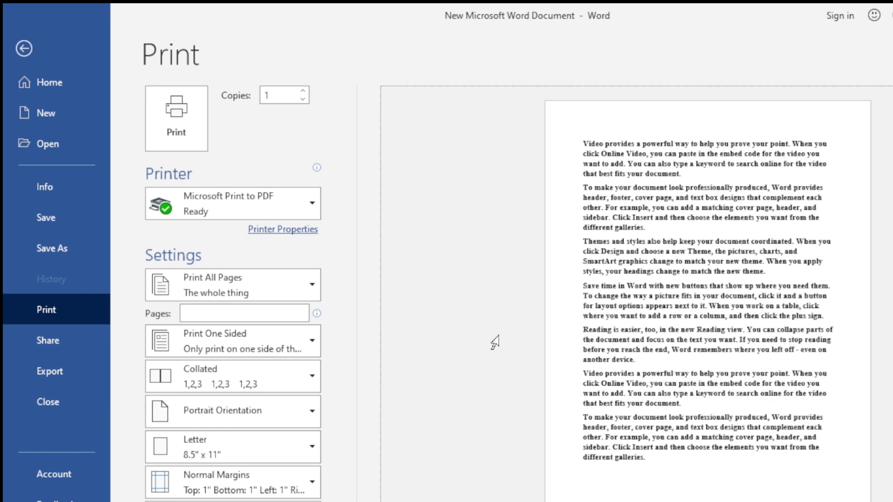
Step: Select the first two paragraphs on page 1 and set the print range to Print Selection
{"action": "key", "text": "Escape"}
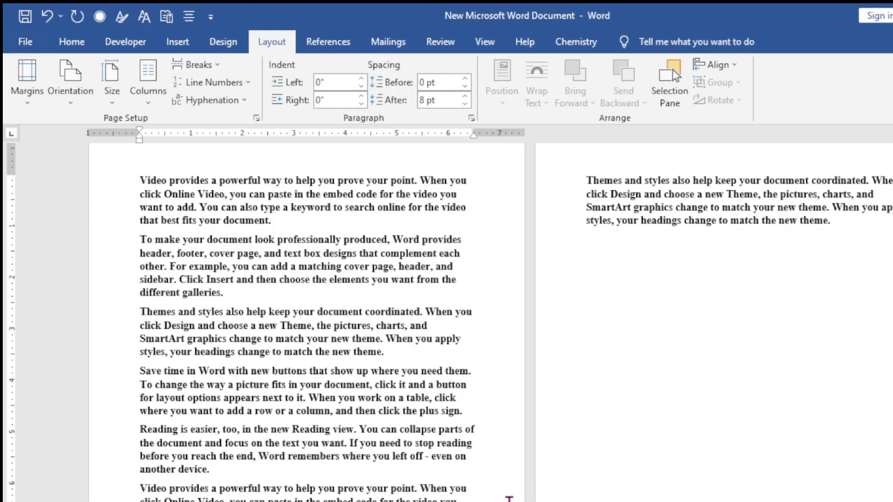
{"action": "scroll", "coordinate": [283, 355], "scroll_direction": "down", "scroll_amount": 5}
{"action": "left_click_drag", "start_coordinate": [224, 292], "coordinate": [125, 180]}
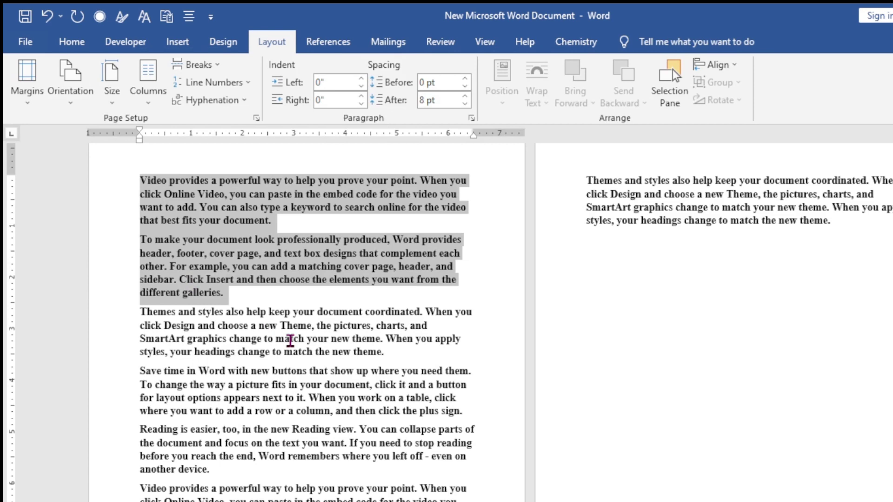
{"action": "key", "text": "ctrl+p"}
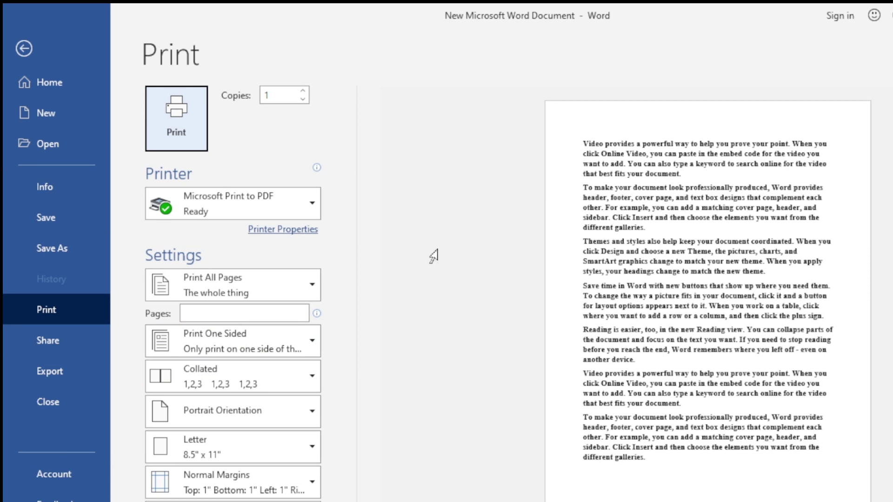
{"action": "left_click", "coordinate": [291, 294]}
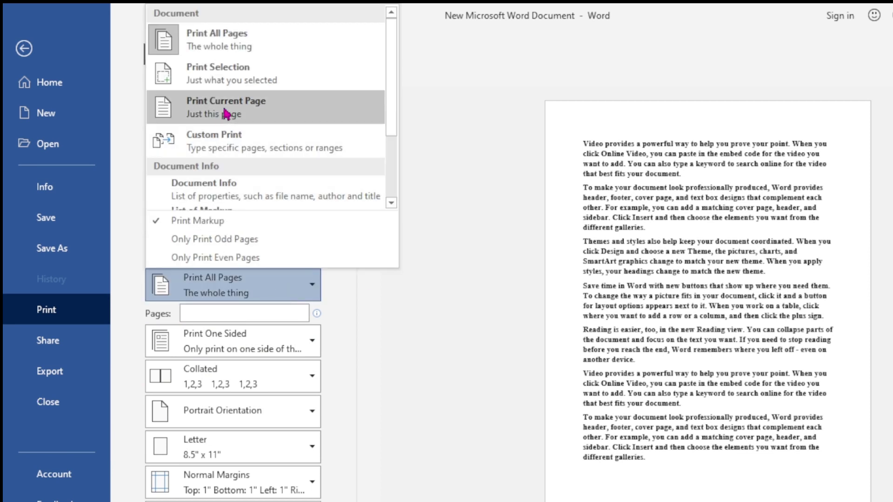
{"action": "left_click", "coordinate": [213, 82]}
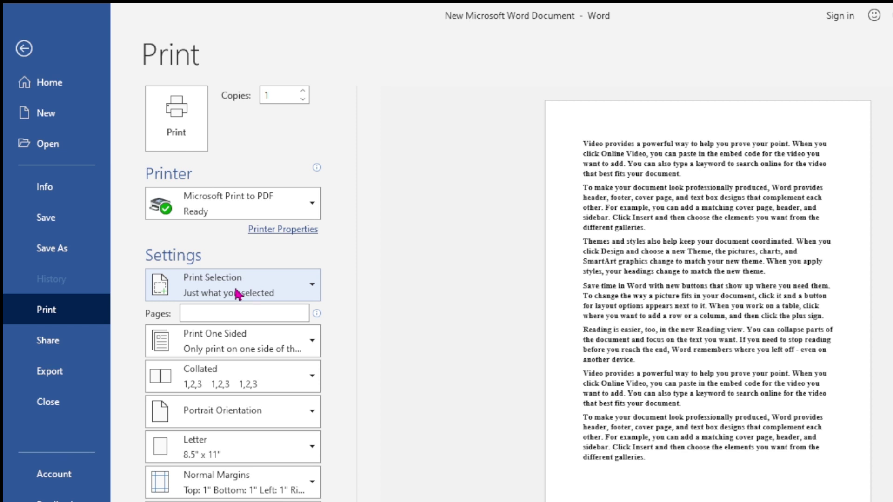
Step: Set the print range to Print Current Page and preview it with the cursor placed in the text on page 2
{"action": "left_click", "coordinate": [294, 283]}
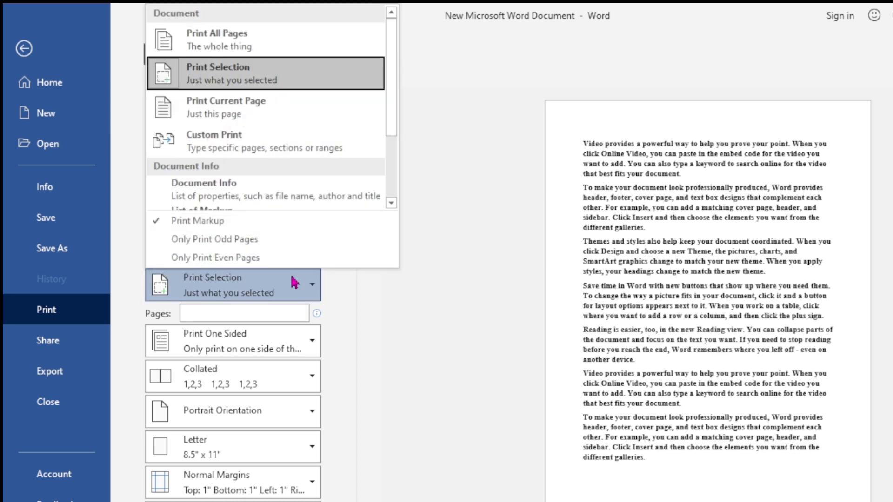
{"action": "left_click", "coordinate": [254, 117]}
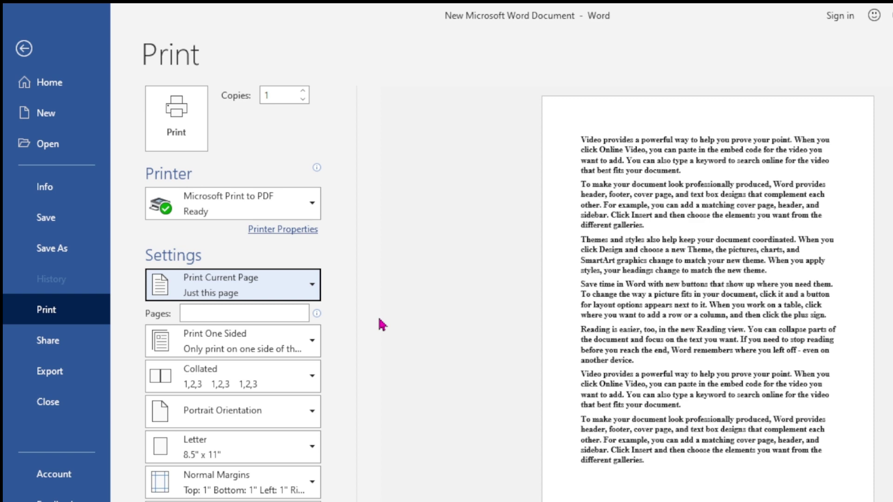
{"action": "key", "text": "Escape"}
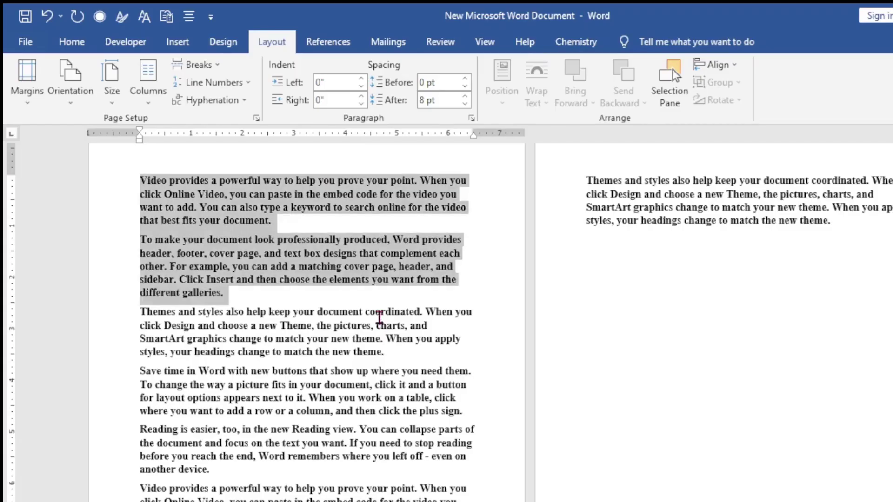
{"action": "left_click", "coordinate": [650, 290]}
{"action": "left_click", "coordinate": [688, 218]}
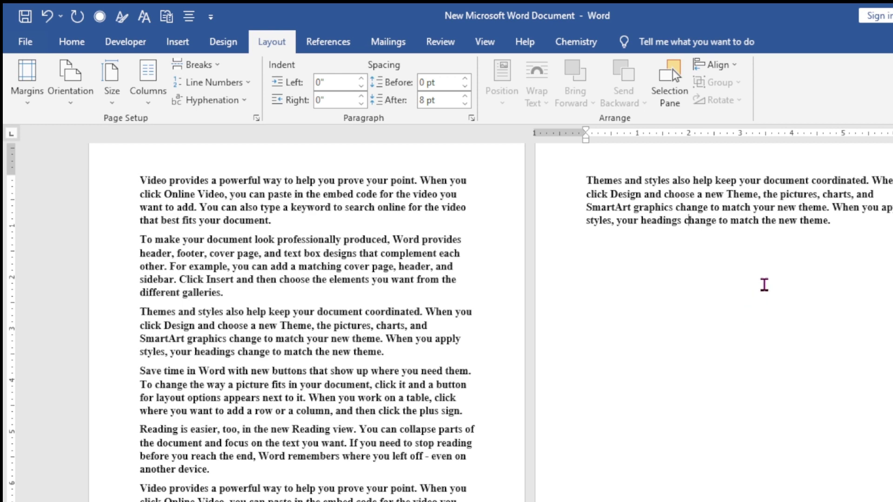
{"action": "key", "text": "ctrl+p"}
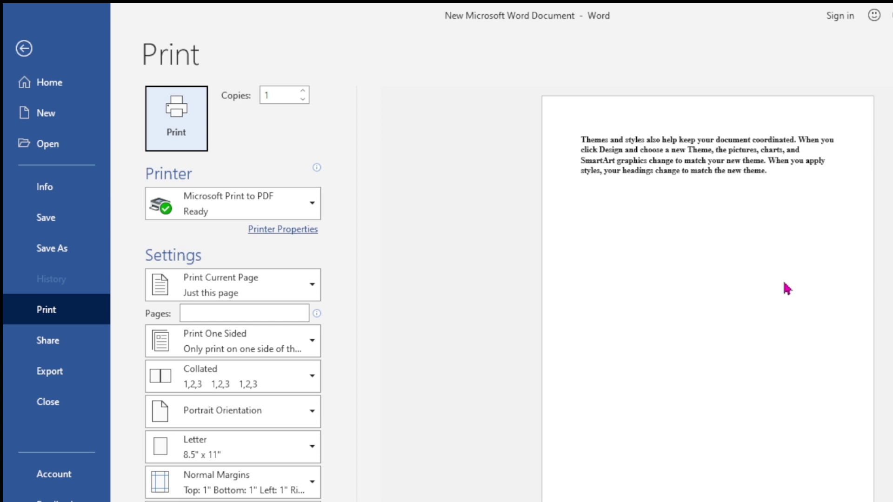
Step: Switch the print range to Custom Print, enter pages 1,3,7 as an example, and clear the entry
{"action": "left_click", "coordinate": [298, 296]}
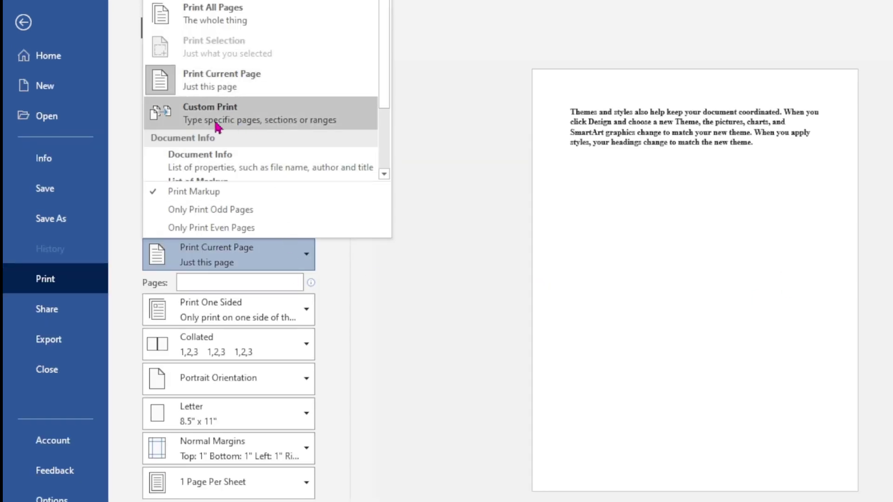
{"action": "left_click", "coordinate": [240, 123]}
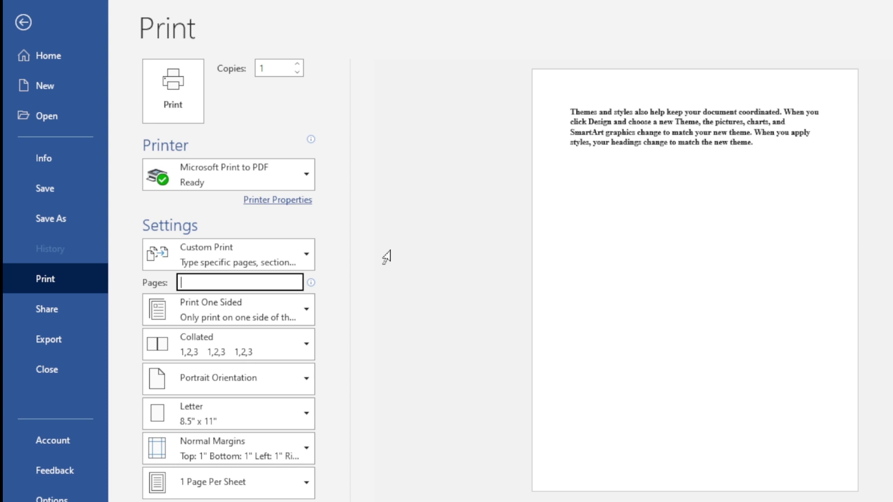
{"action": "type", "text": "1,3,7"}
{"action": "key", "text": "BackSpace"}
{"action": "key", "text": "BackSpace"}
{"action": "key", "text": "BackSpace"}
{"action": "key", "text": "BackSpace"}
{"action": "key", "text": "BackSpace"}
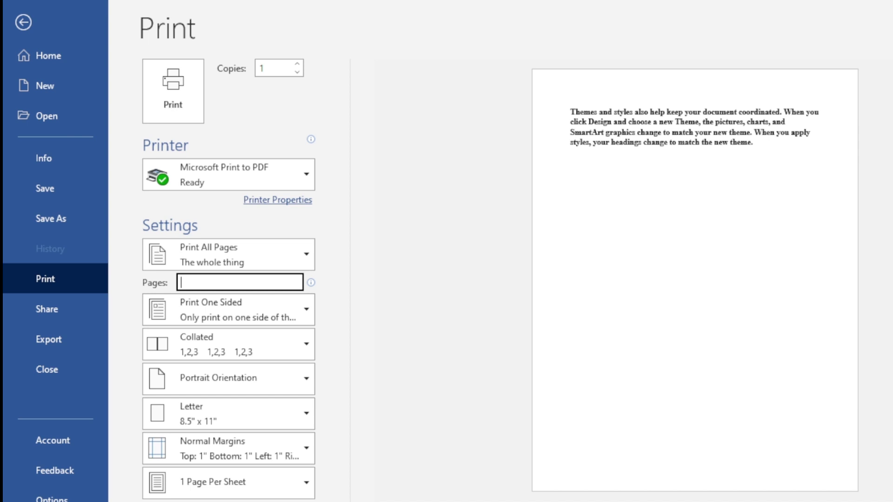
Step: Enter the custom page range 2-8,10 as an example and clear it again
{"action": "type", "text": "2-"}
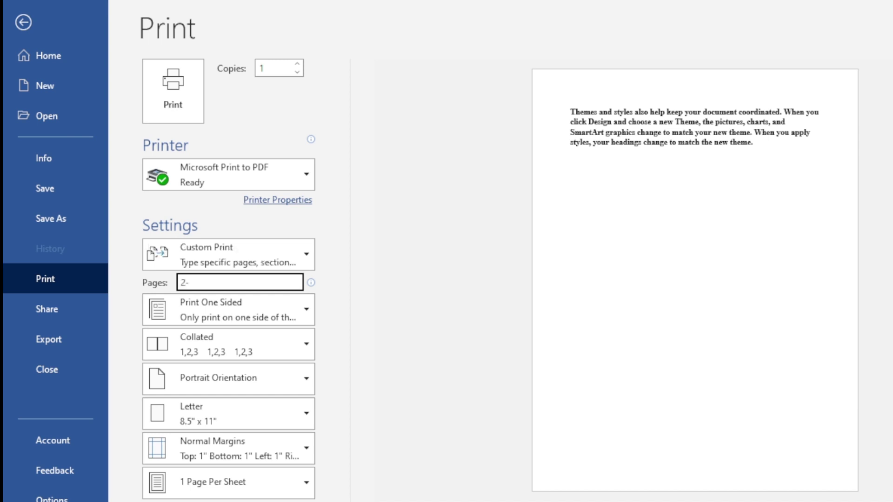
{"action": "type", "text": "8"}
{"action": "left_click", "coordinate": [252, 285]}
{"action": "type", "text": ",10"}
{"action": "key", "text": "BackSpace"}
{"action": "key", "text": "BackSpace"}
{"action": "key", "text": "BackSpace"}
{"action": "key", "text": "BackSpace"}
{"action": "key", "text": "BackSpace"}
{"action": "key", "text": "BackSpace"}
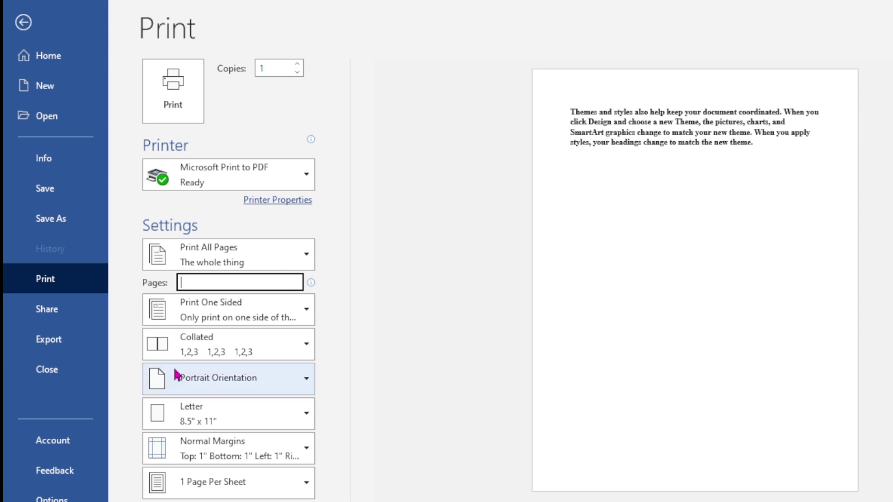
{"action": "left_click", "coordinate": [367, 279]}
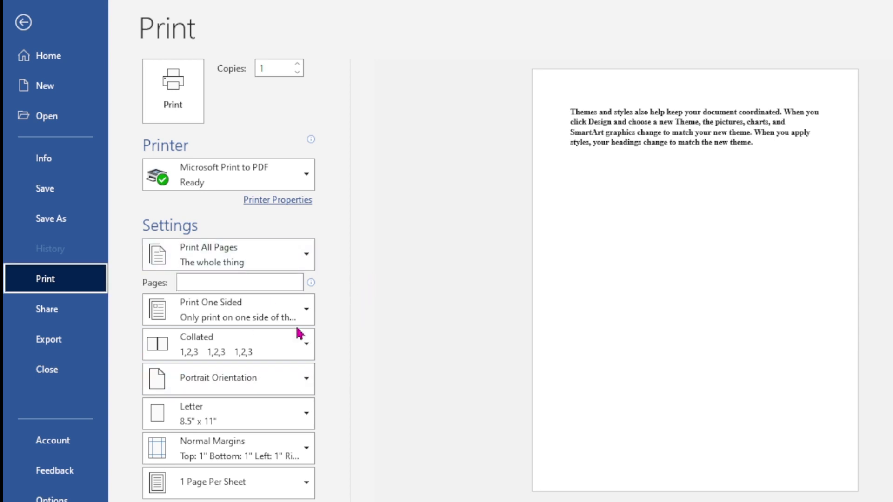
Step: Set the printing sides to Manually Print on Both Sides, and view the collation options while keeping Collated
{"action": "left_click", "coordinate": [242, 309]}
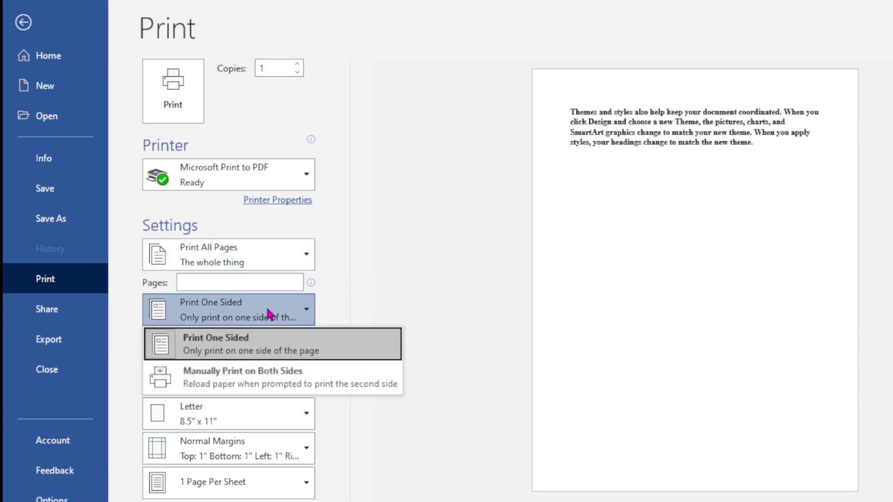
{"action": "left_click", "coordinate": [286, 357]}
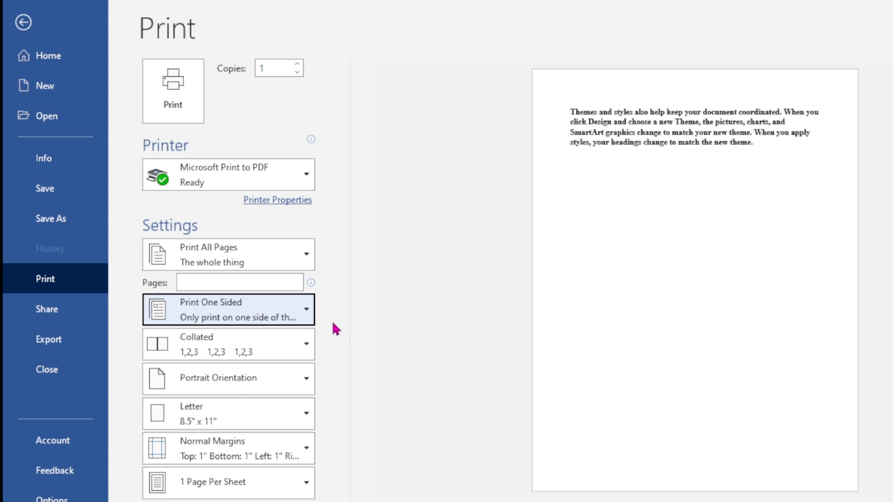
{"action": "left_click", "coordinate": [308, 312]}
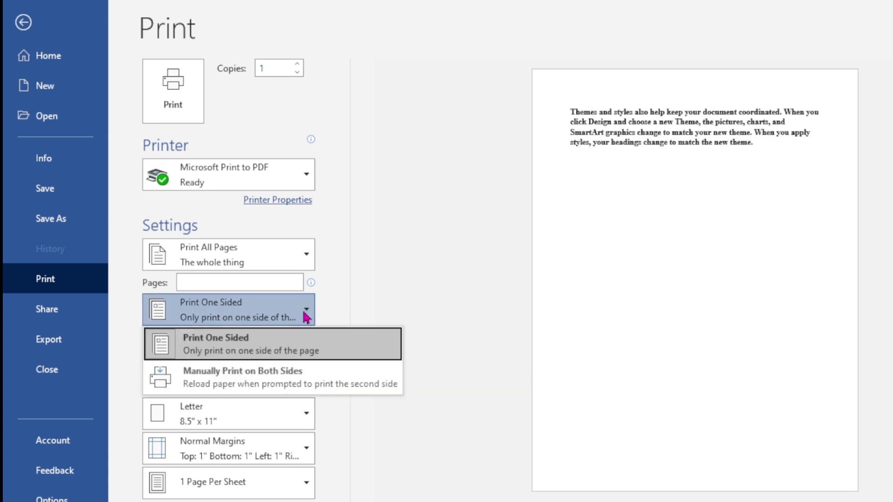
{"action": "left_click", "coordinate": [306, 384]}
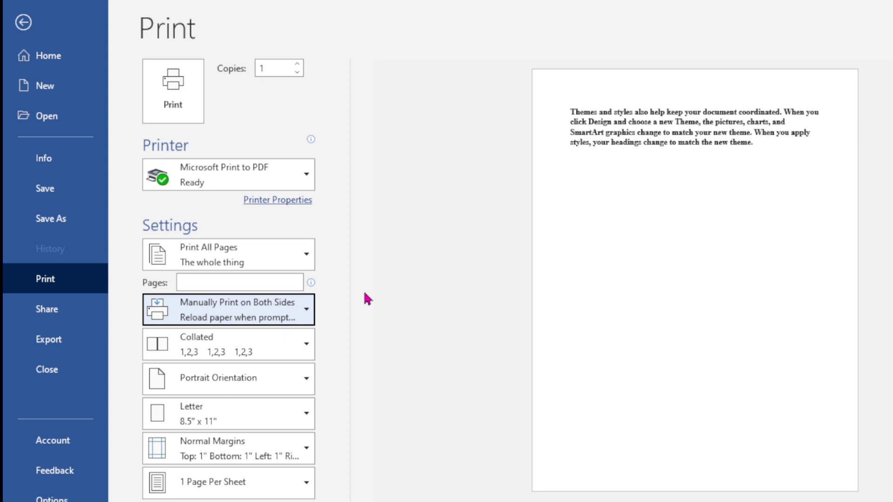
{"action": "left_click", "coordinate": [372, 307]}
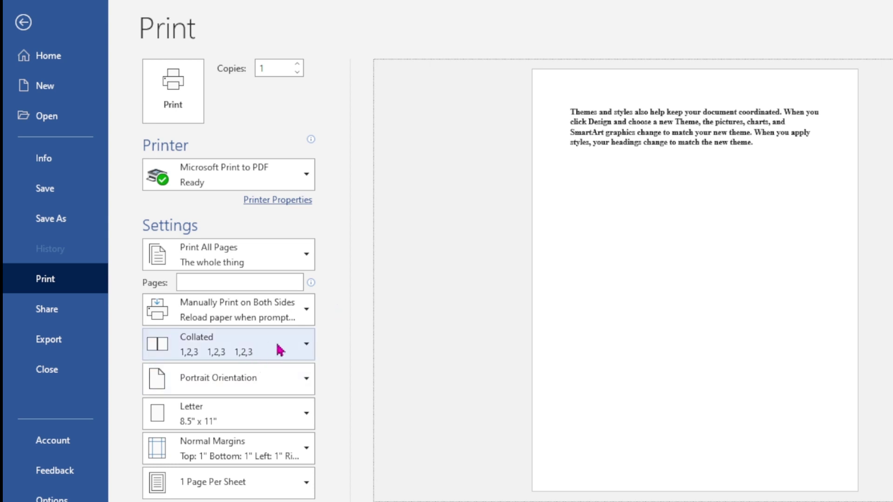
{"action": "left_click", "coordinate": [295, 351]}
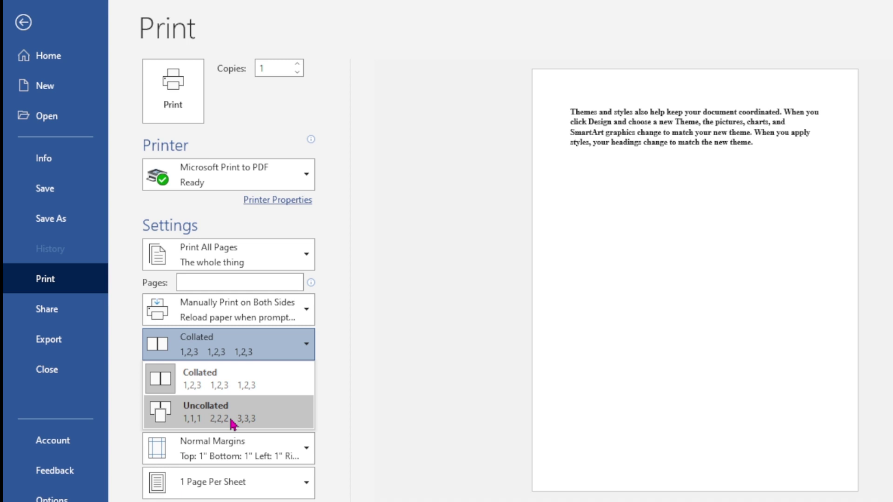
{"action": "left_click", "coordinate": [339, 401]}
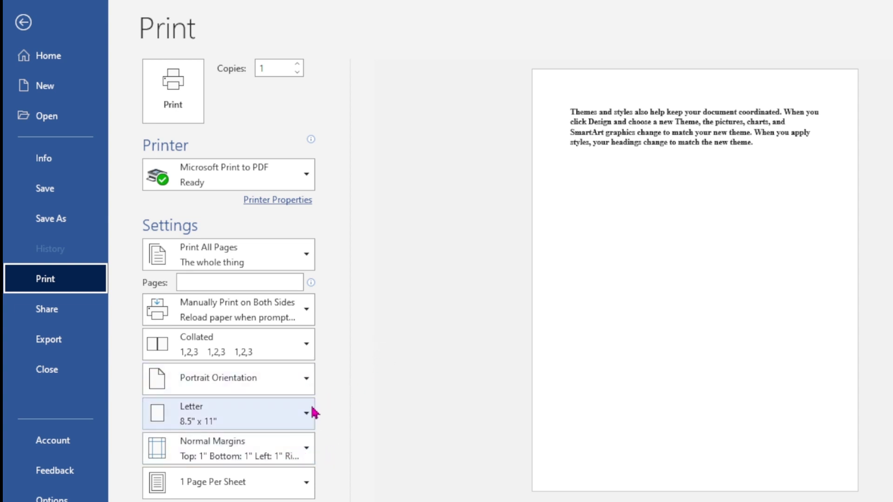
Step: Preview the printout in Landscape Orientation and return it to Portrait Orientation
{"action": "left_click", "coordinate": [266, 387]}
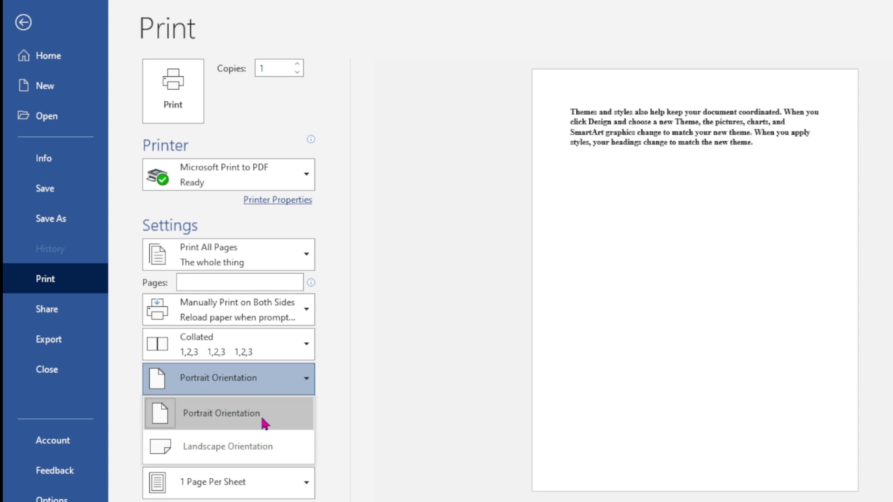
{"action": "left_click", "coordinate": [266, 447]}
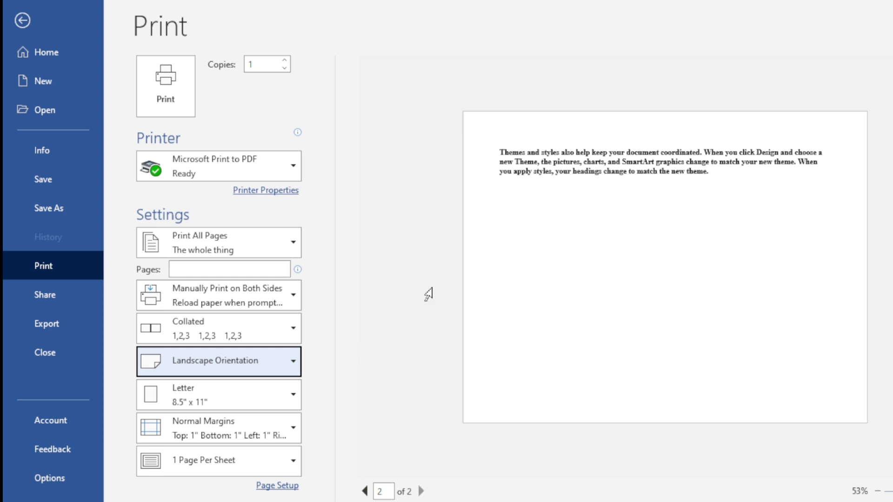
{"action": "left_click", "coordinate": [279, 372]}
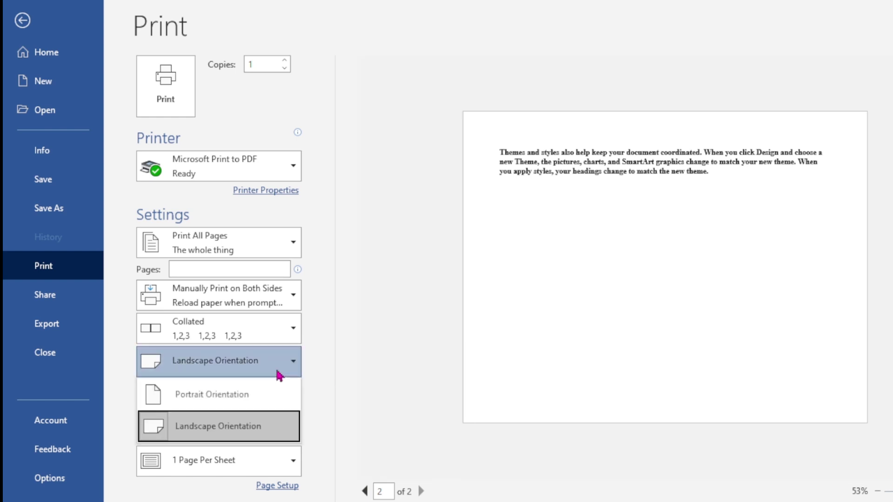
{"action": "left_click", "coordinate": [254, 396]}
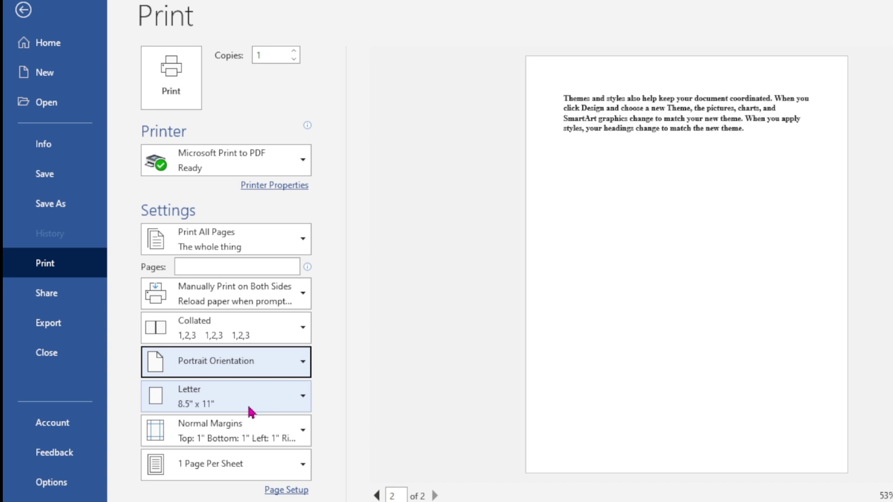
Step: View the available paper sizes while keeping Letter, and set the print margins to Narrow
{"action": "left_click", "coordinate": [288, 408]}
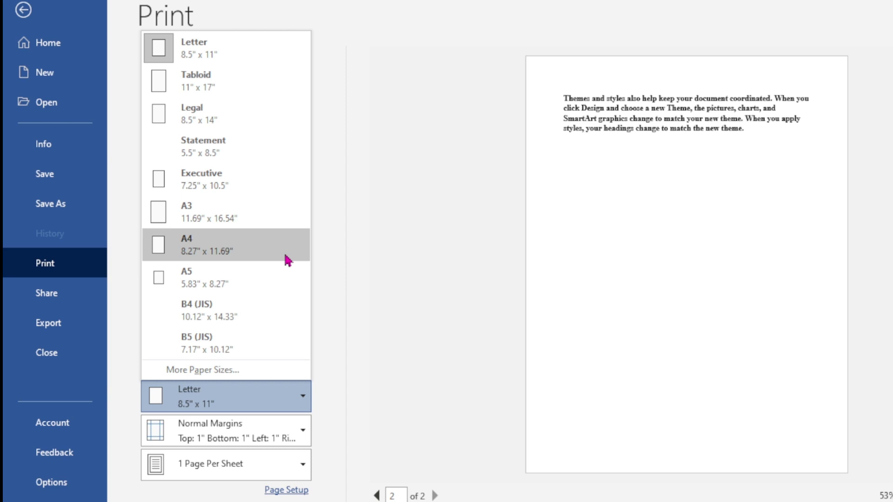
{"action": "key", "text": "Escape"}
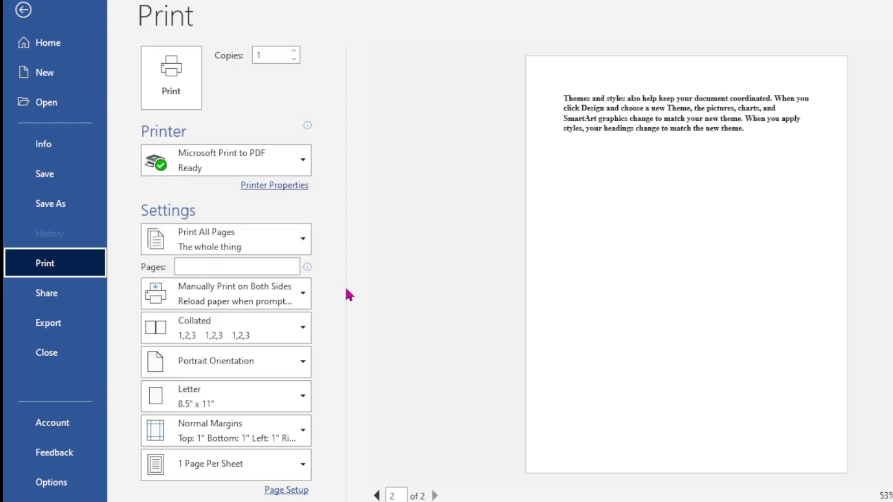
{"action": "left_click", "coordinate": [300, 437]}
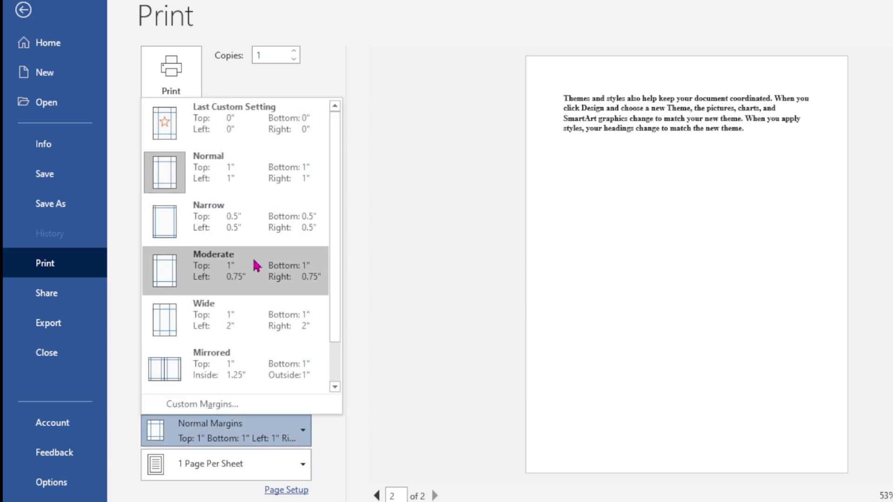
{"action": "left_click", "coordinate": [224, 230]}
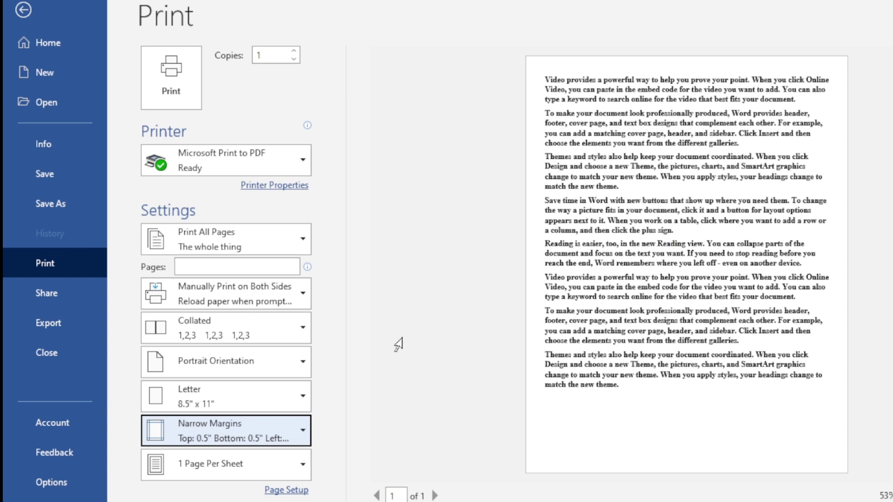
Step: Set the printout to 2 Pages Per Sheet and review the other pages-per-sheet options without changing the choice
{"action": "left_click", "coordinate": [290, 466]}
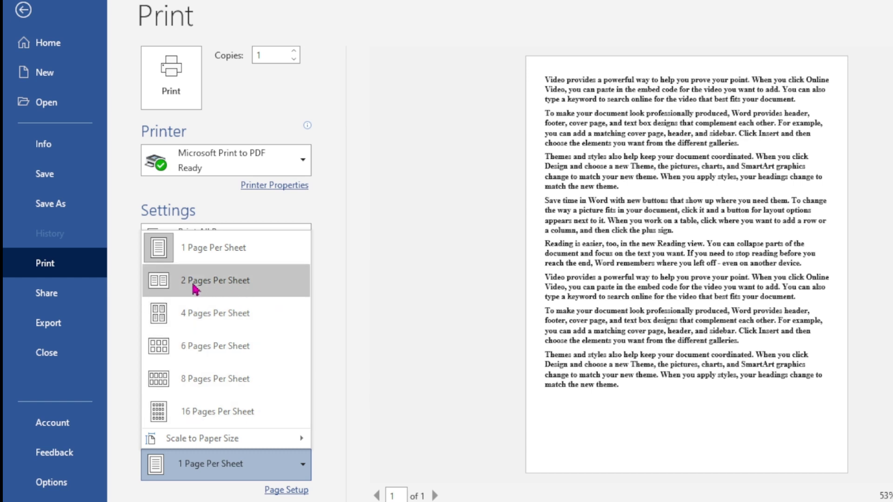
{"action": "left_click", "coordinate": [238, 288]}
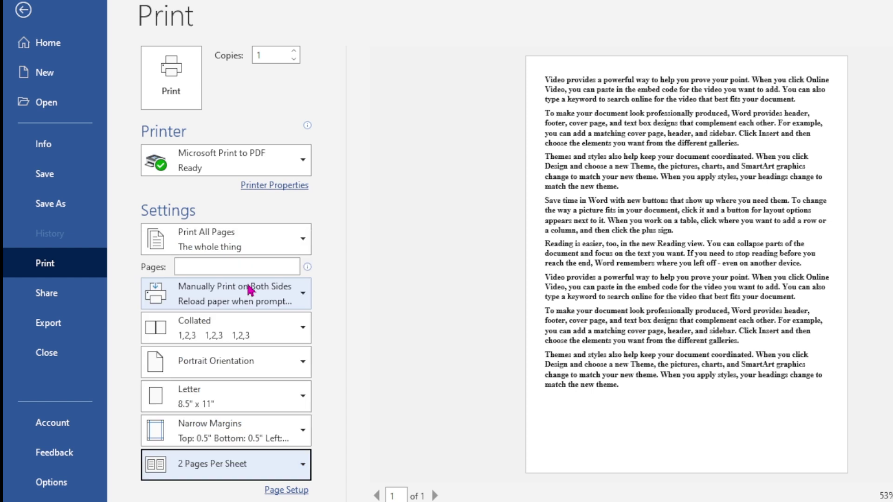
{"action": "left_click", "coordinate": [287, 467]}
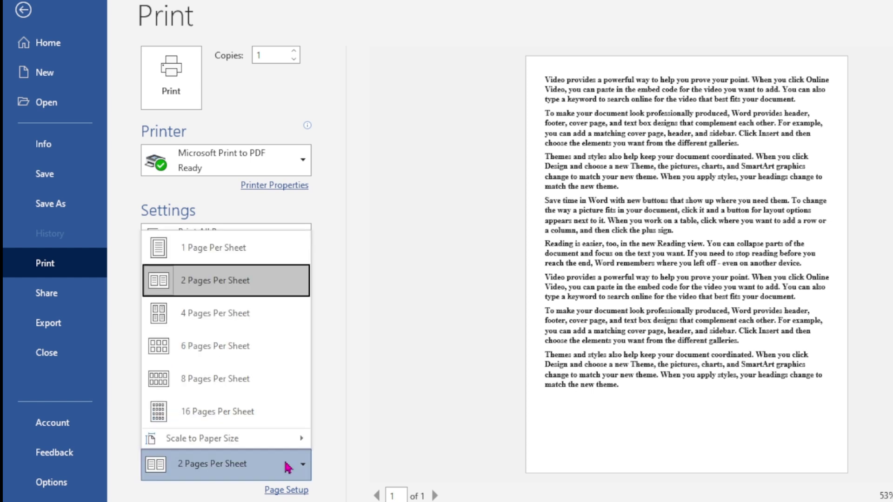
{"action": "left_click", "coordinate": [354, 367]}
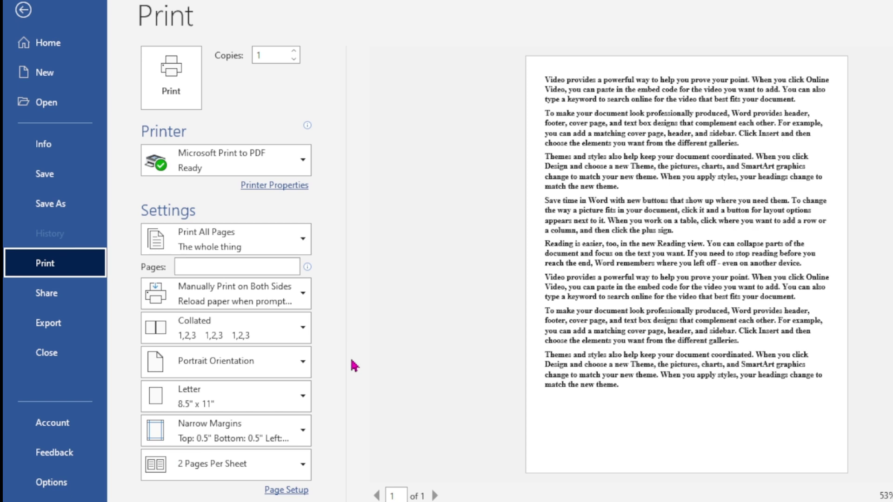
Step: Open Page Setup from the print settings and review its margin, paper and layout options
{"action": "left_click", "coordinate": [284, 491]}
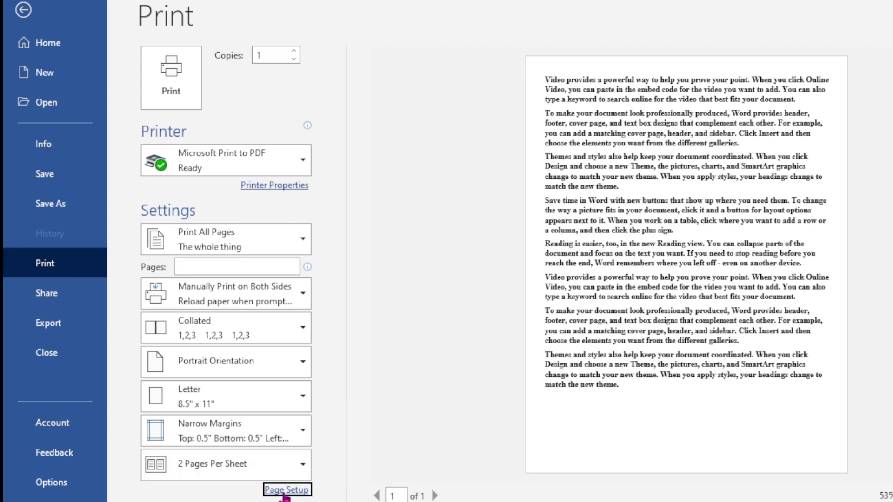
{"action": "left_click_drag", "start_coordinate": [396, 16], "coordinate": [364, 9]}
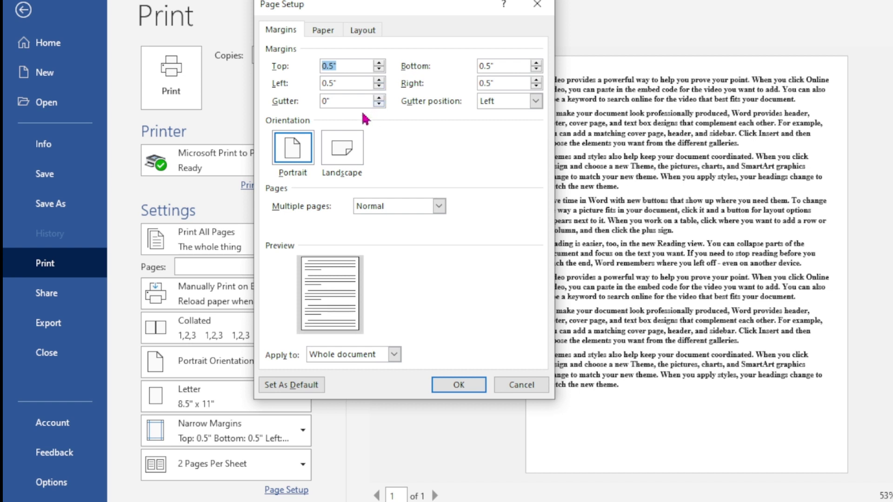
{"action": "left_click", "coordinate": [327, 32]}
{"action": "left_click", "coordinate": [362, 33]}
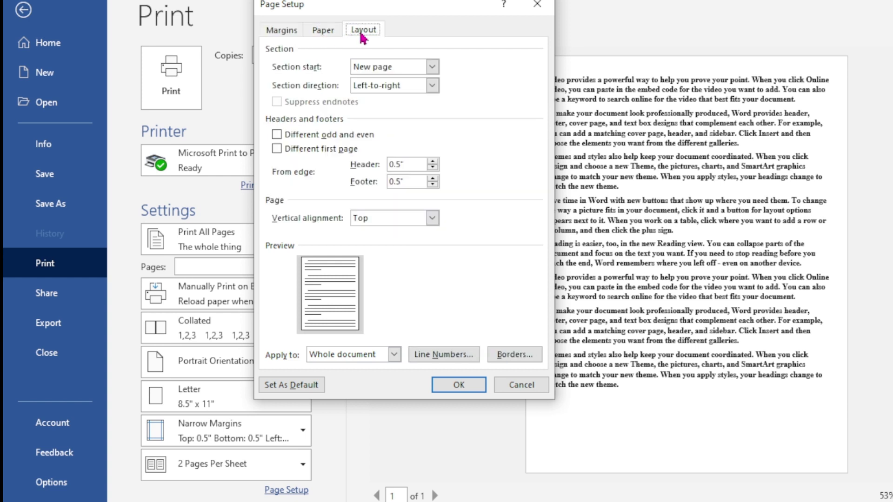
{"action": "left_click", "coordinate": [289, 31]}
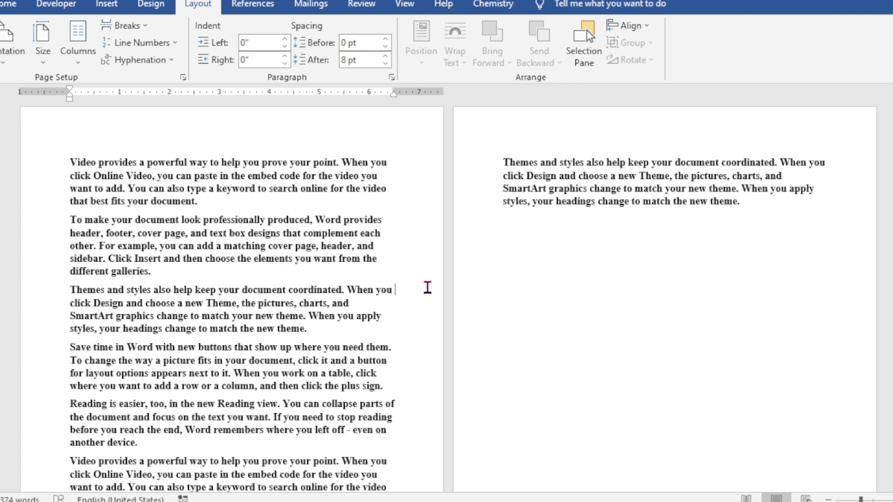
{"action": "scroll", "coordinate": [428, 287], "scroll_direction": "down", "scroll_amount": 2}
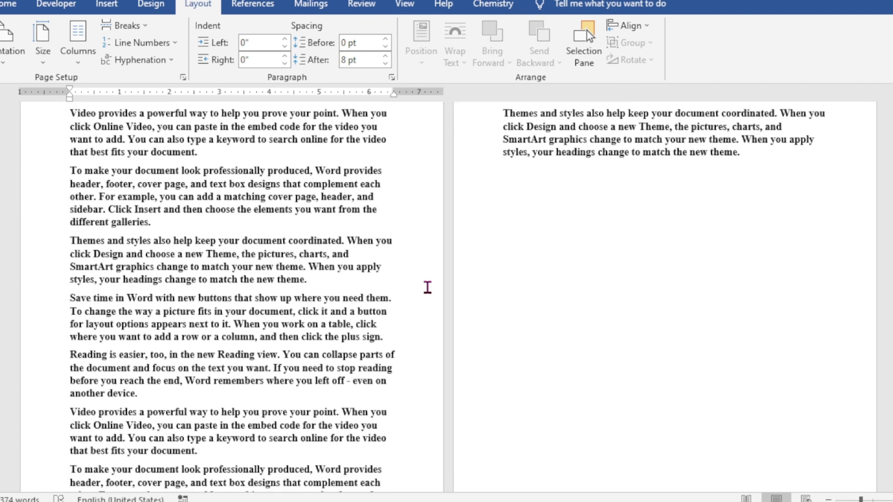
{"action": "scroll", "coordinate": [427, 287], "scroll_direction": "up", "scroll_amount": 1}
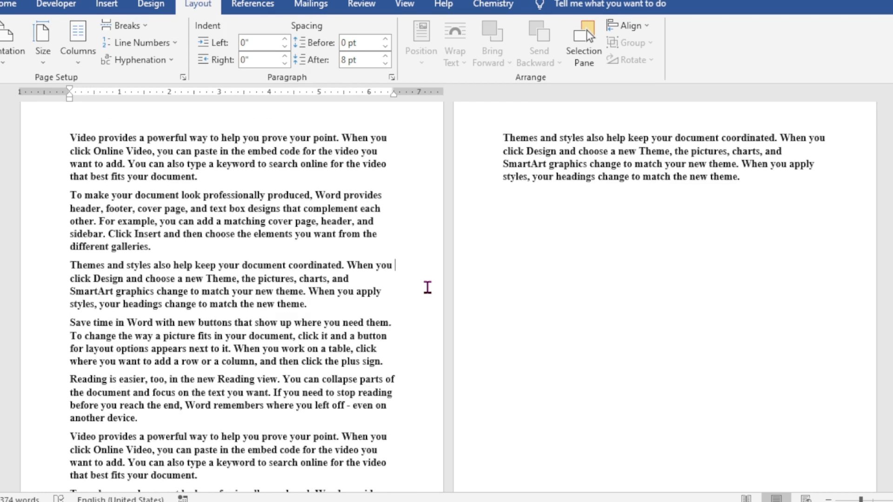